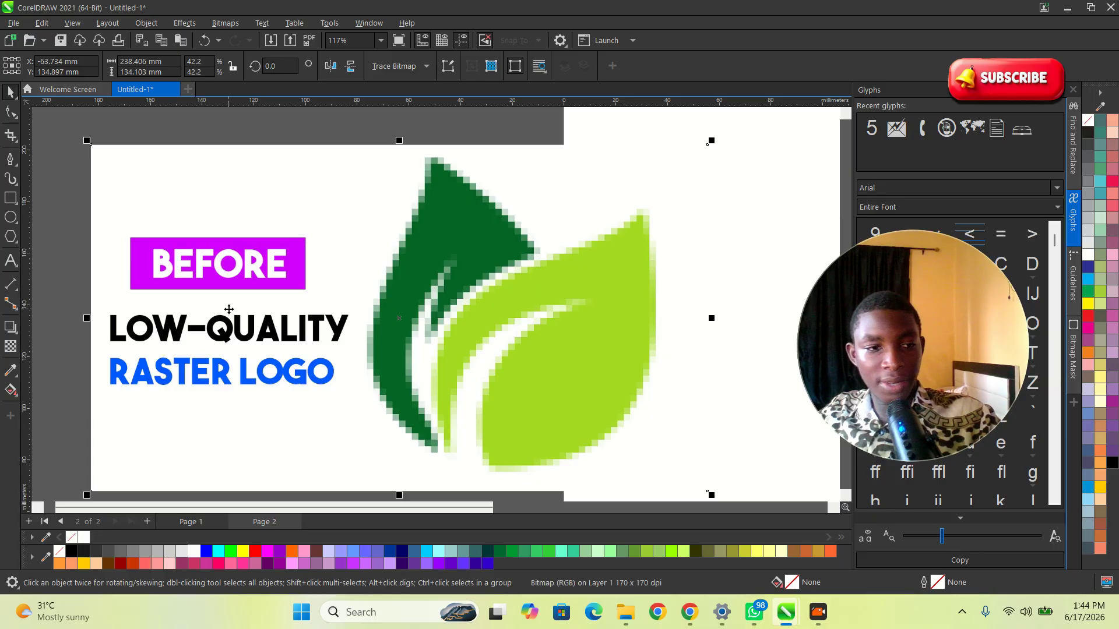
# Step: Trace the dark green leaf with the Pen tool as a closed, straight-edged outline of five nodes
pyautogui.click(12, 160)
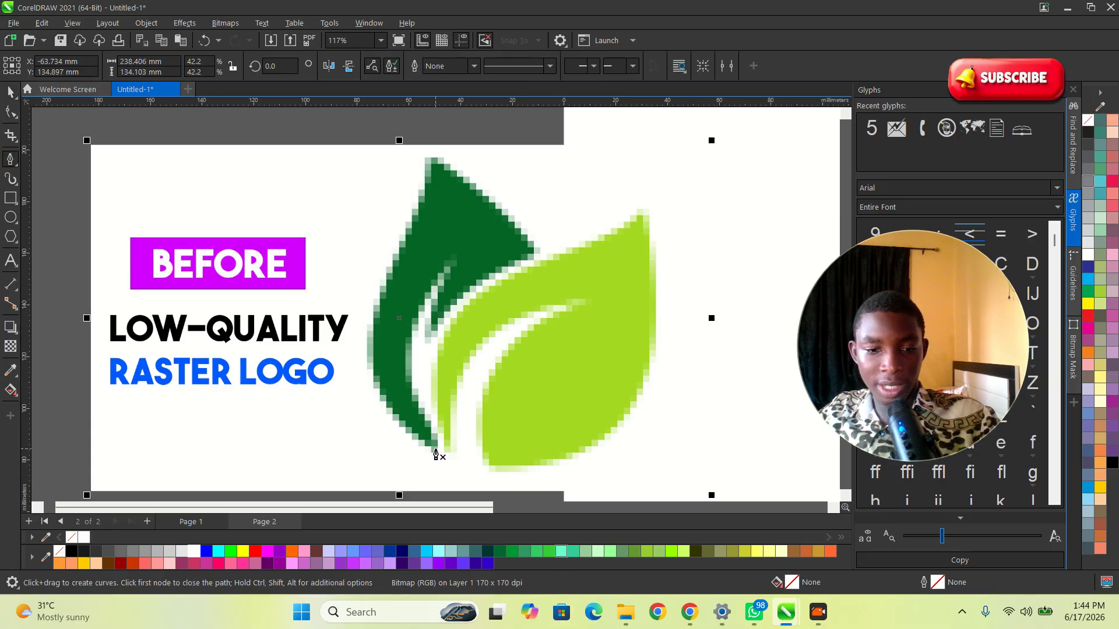
pyautogui.click(432, 161)
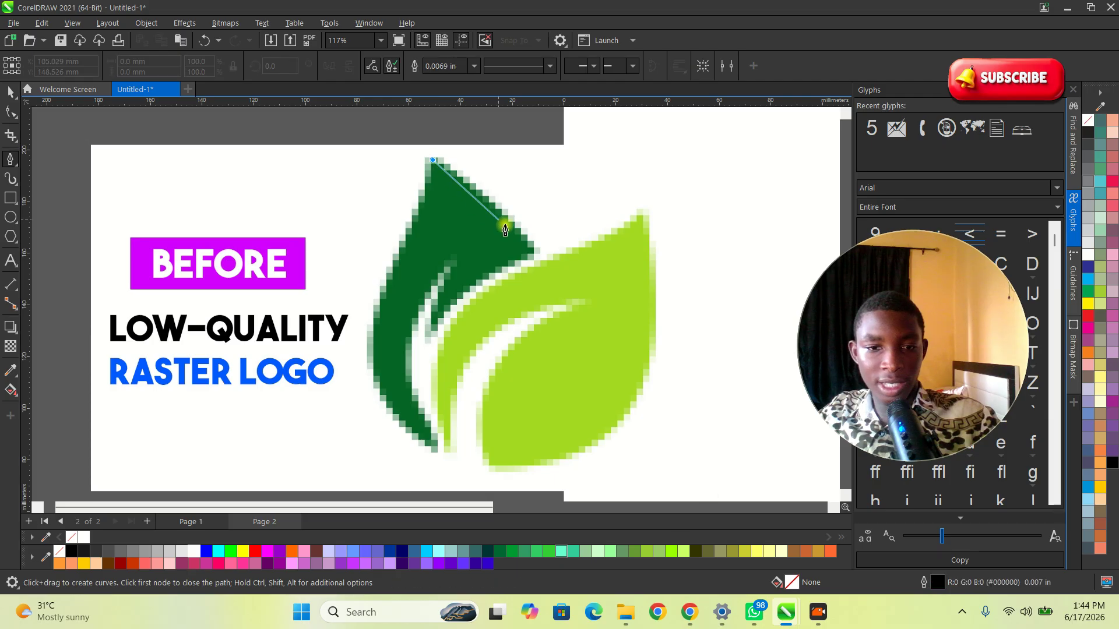
pyautogui.click(533, 251)
pyautogui.scroll(1, 457, 271)
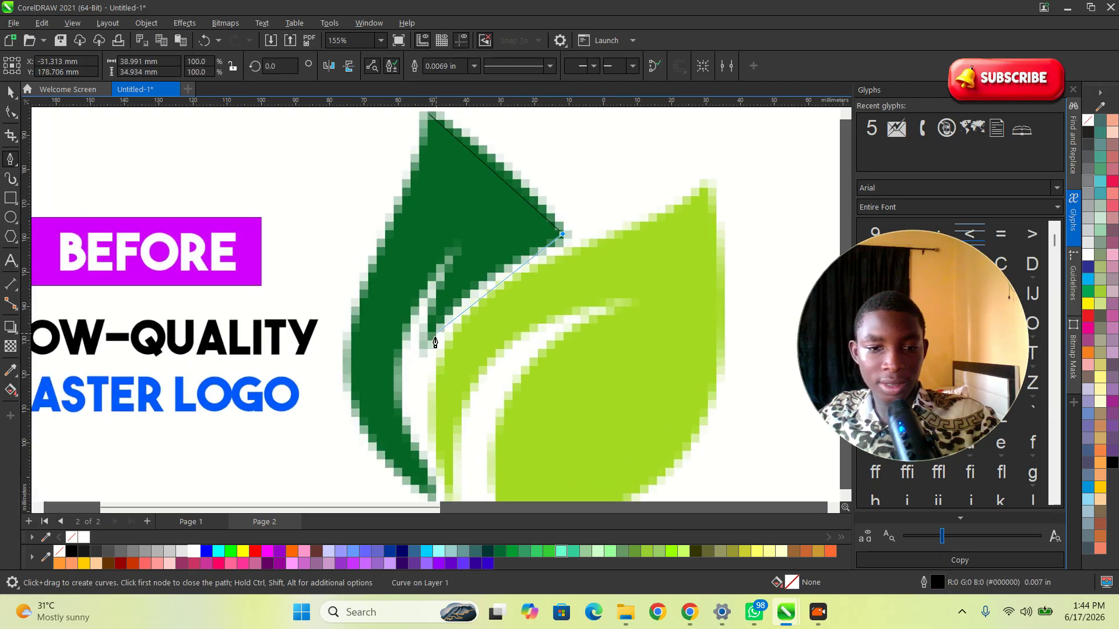
pyautogui.click(428, 337)
pyautogui.click(458, 251)
pyautogui.scroll(-1, 457, 244)
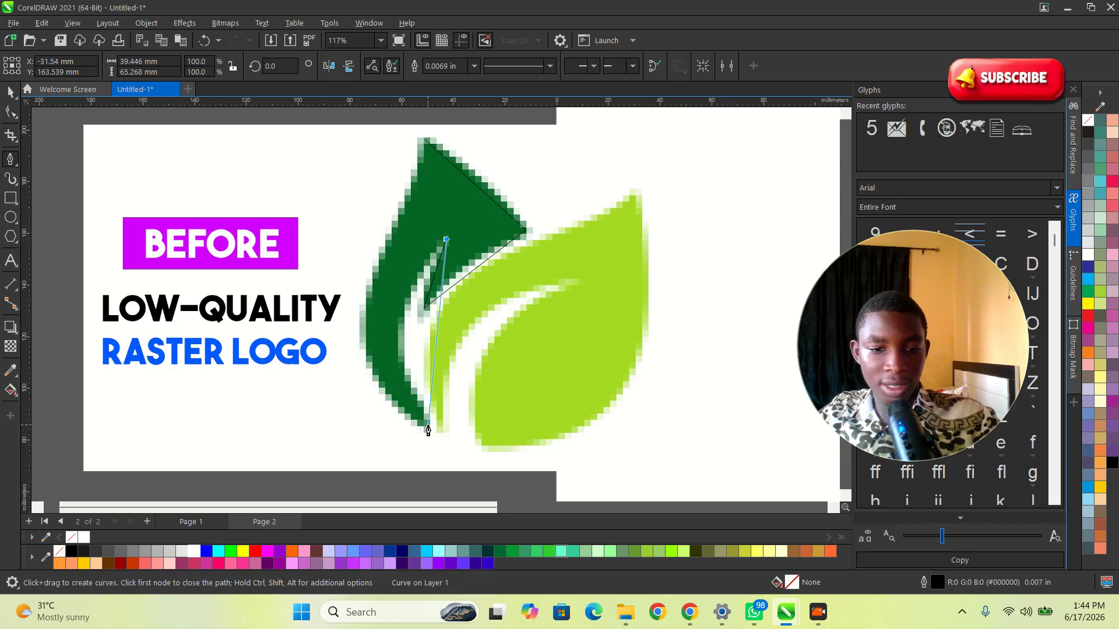
pyautogui.click(427, 430)
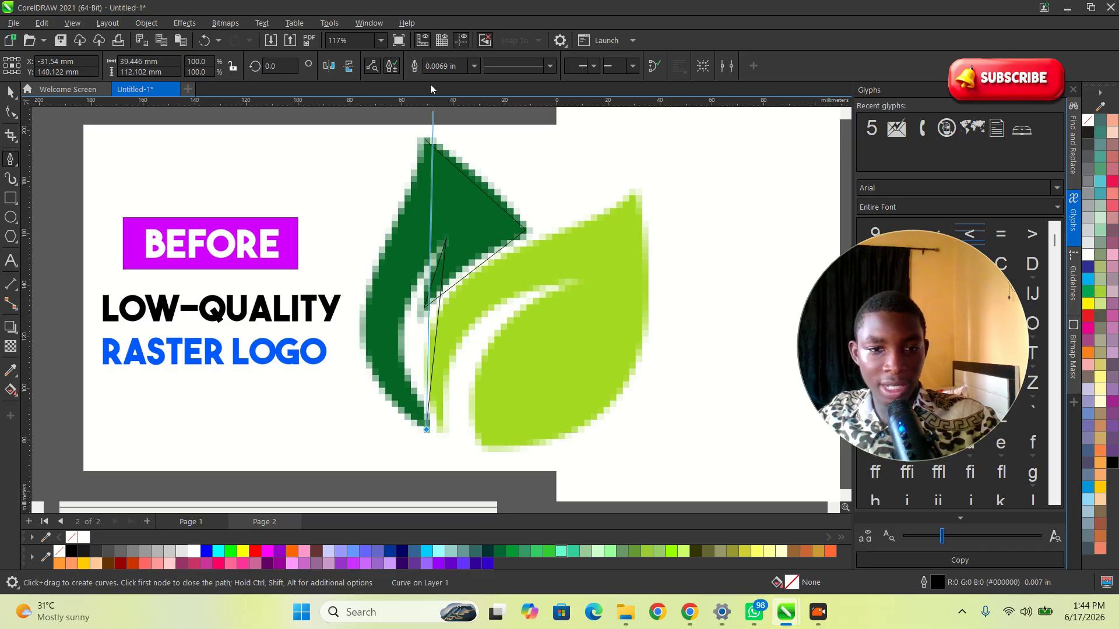
pyautogui.scroll(7, 425, 133)
pyautogui.click(417, 199)
pyautogui.scroll(-8, 487, 146)
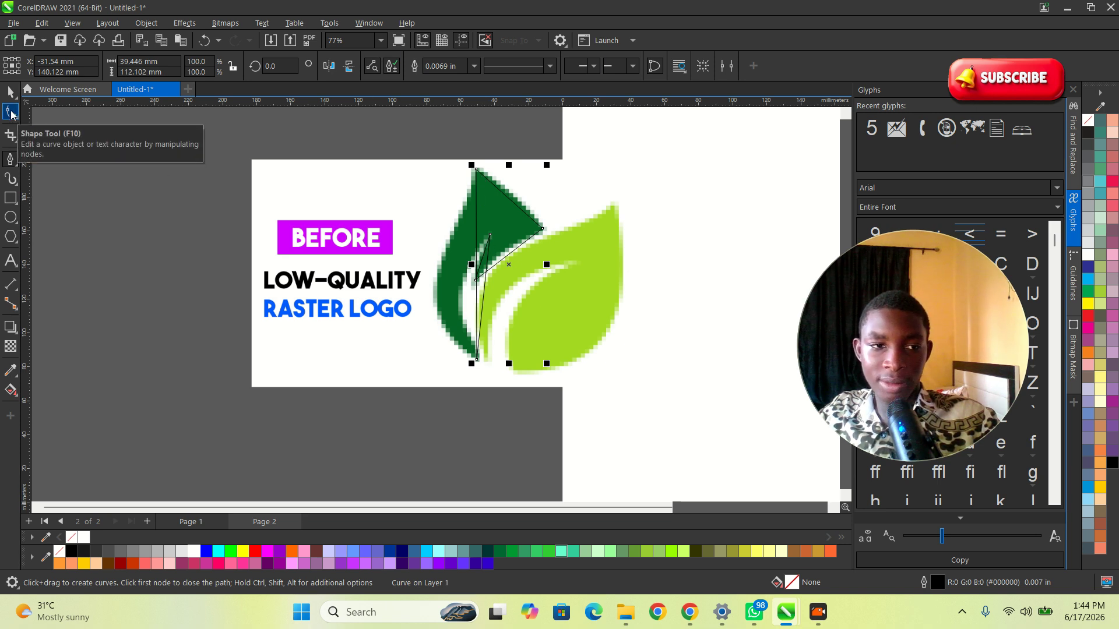
# Step: Convert the outline's left segment to a curve and bend it outward along the leaf's outer edge
pyautogui.click(11, 112)
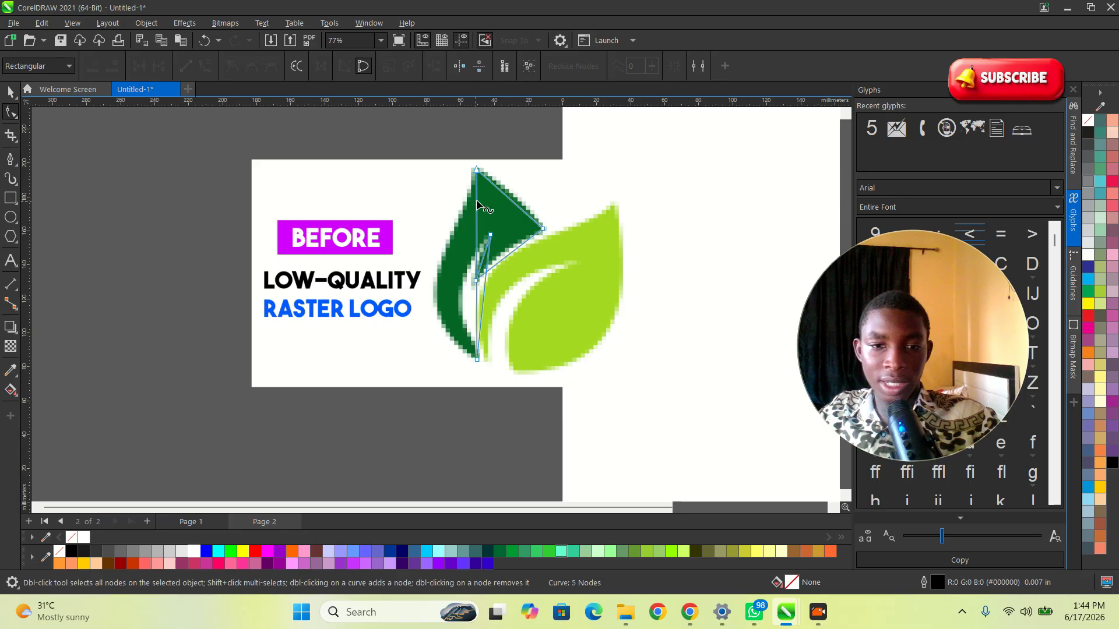
pyautogui.scroll(4, 476, 204)
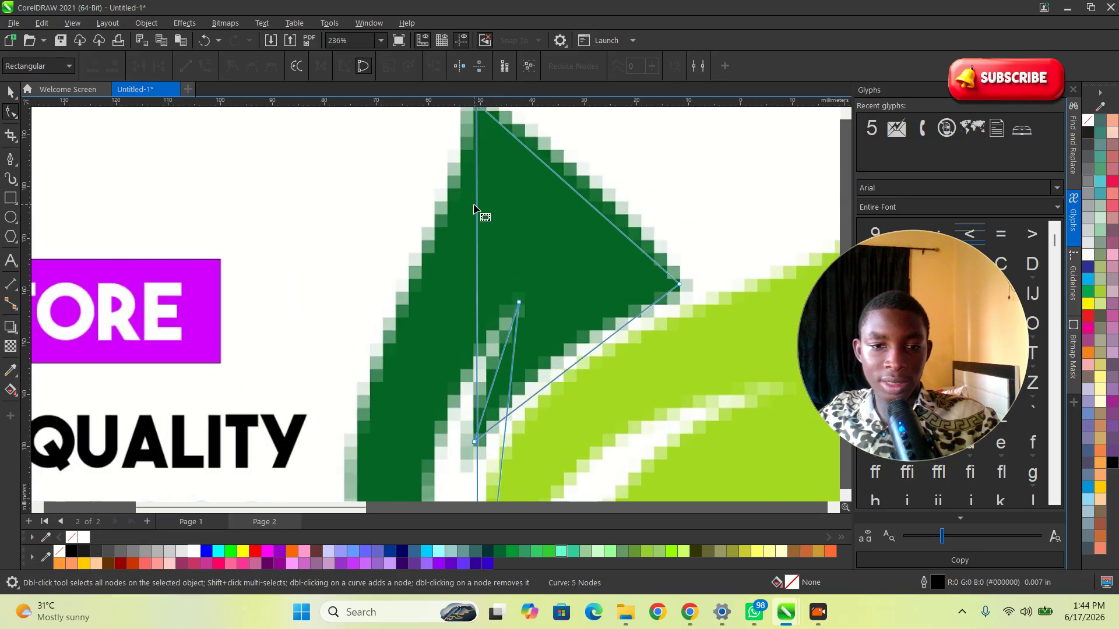
pyautogui.click(476, 231)
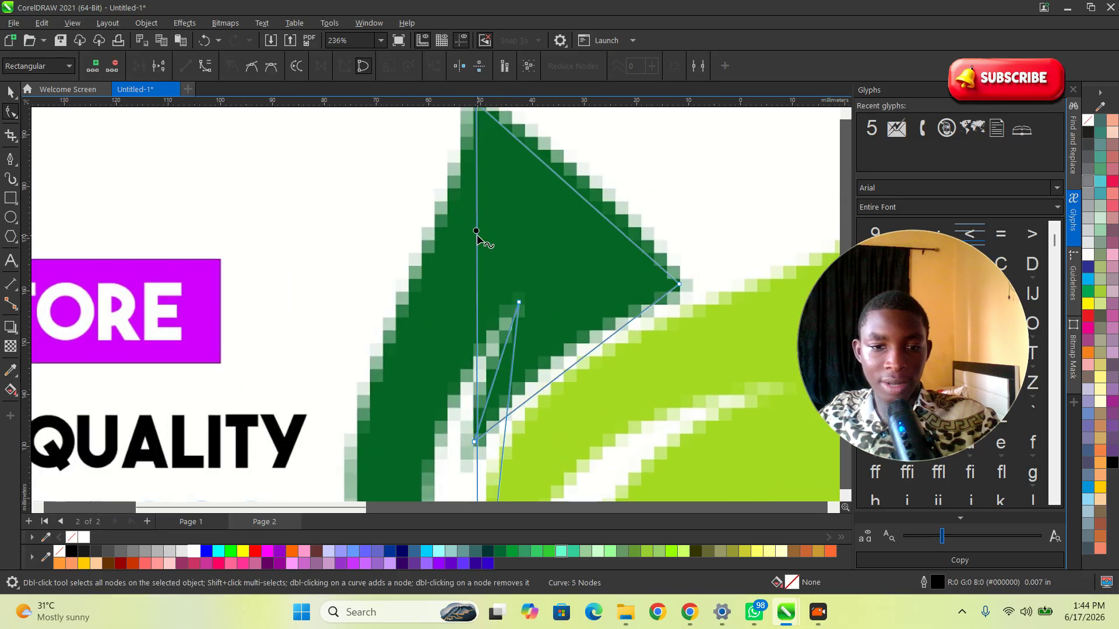
pyautogui.rightClick(477, 236)
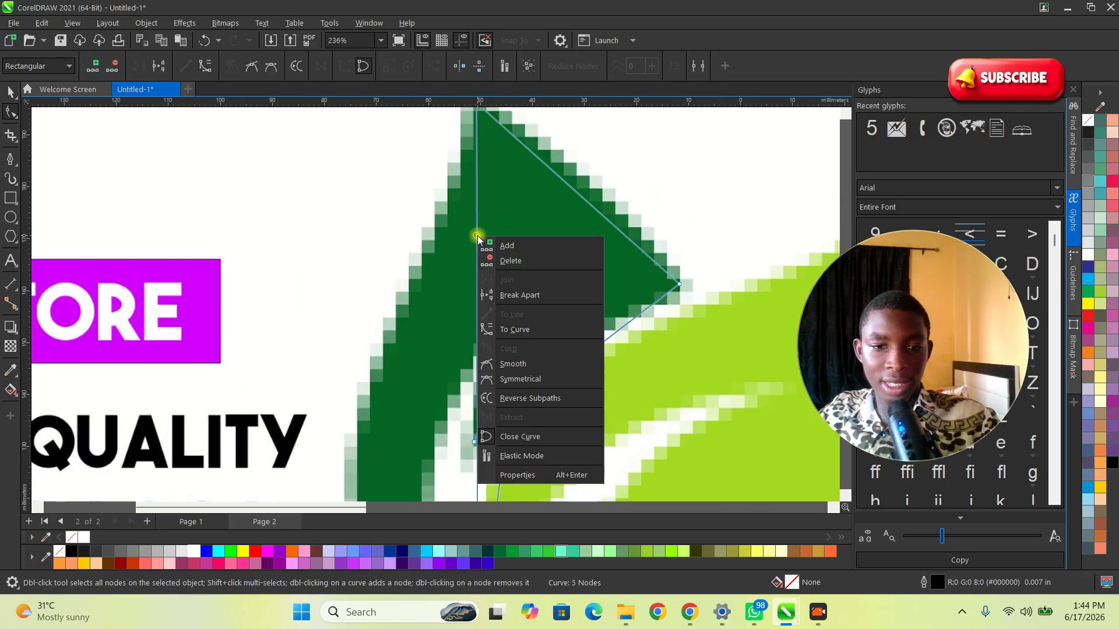
pyautogui.click(518, 330)
pyautogui.scroll(-2, 515, 270)
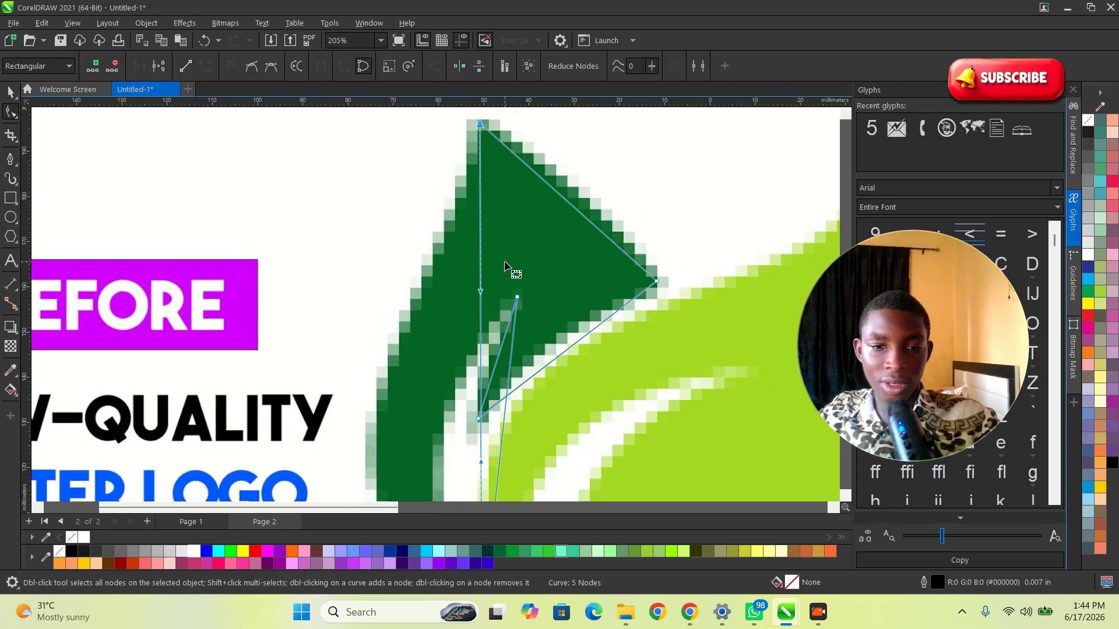
pyautogui.moveTo(487, 240); pyautogui.dragTo(429, 319)
# Step: Convert the inner segment running down to the leaf's base into a curve and bend it to follow the inner edge
pyautogui.scroll(-2, 489, 267)
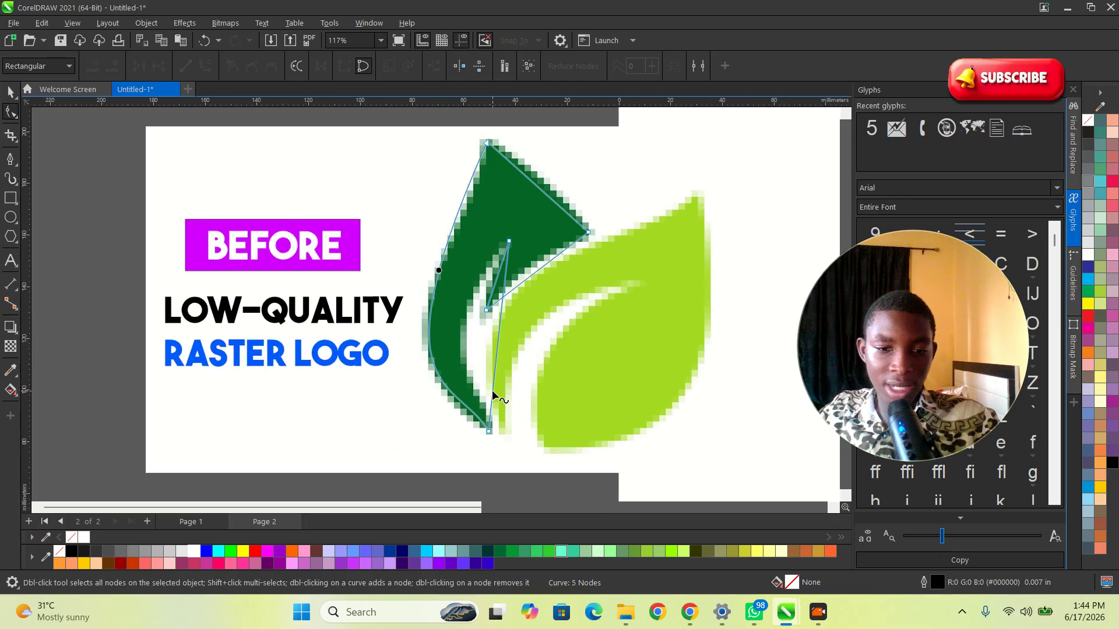
pyautogui.scroll(4, 506, 264)
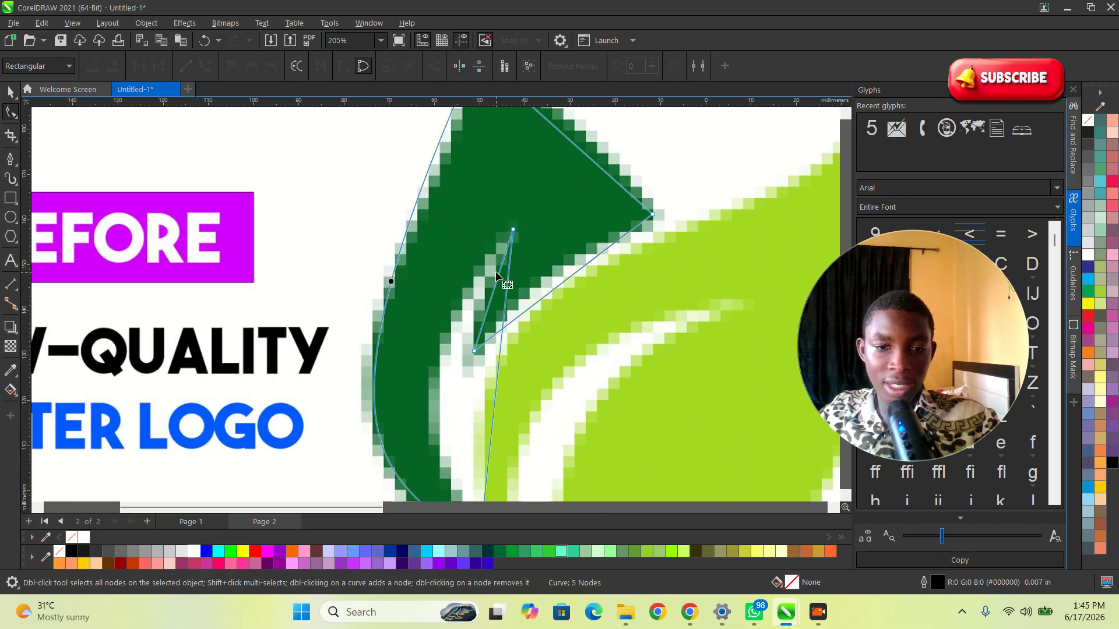
pyautogui.scroll(-4, 589, 240)
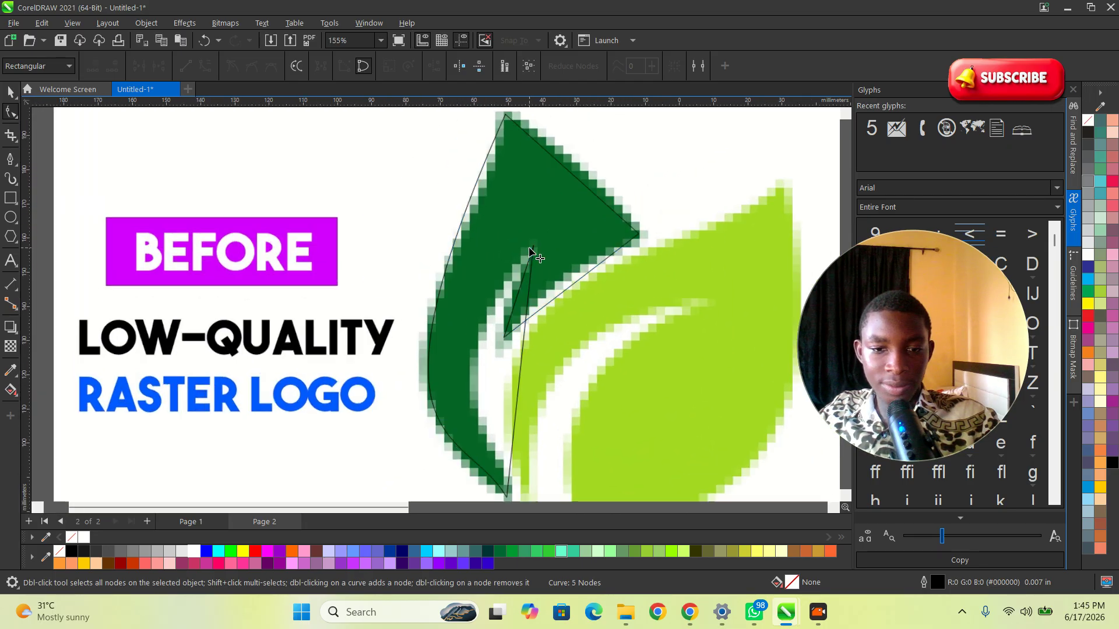
pyautogui.scroll(4, 532, 254)
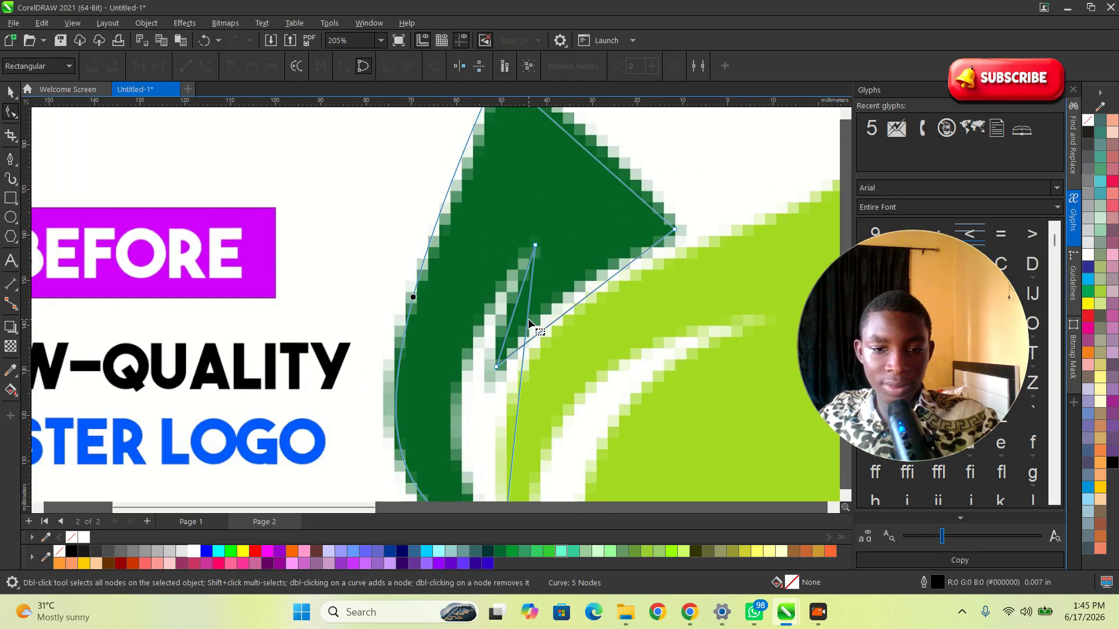
pyautogui.click(517, 394)
pyautogui.click(519, 386)
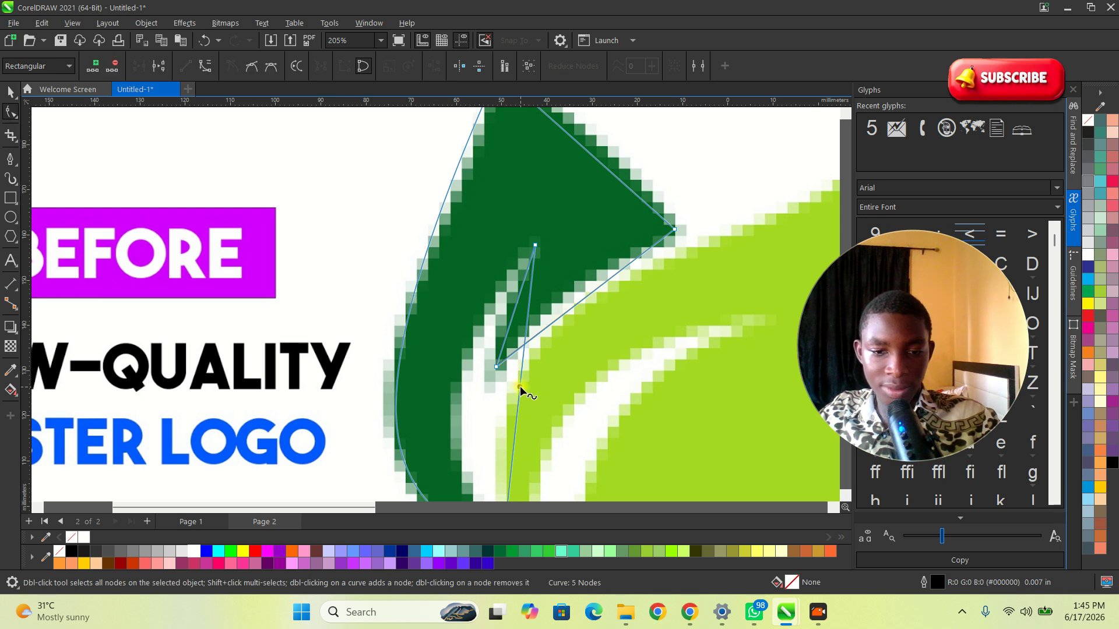
pyautogui.rightClick(519, 385)
pyautogui.click(561, 232)
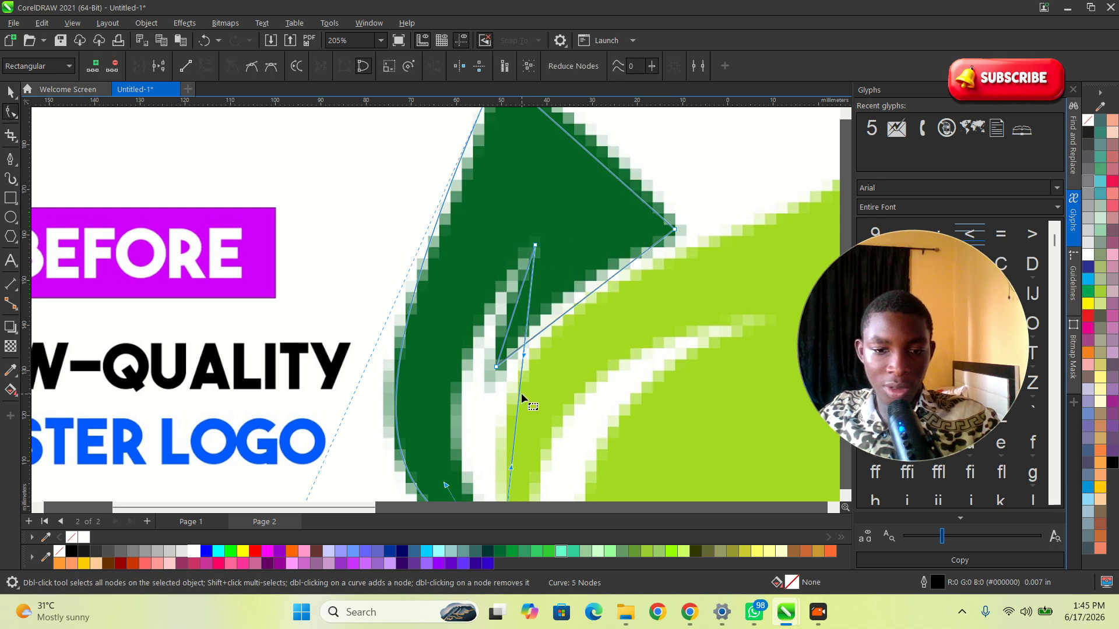
pyautogui.moveTo(519, 385); pyautogui.dragTo(465, 379)
pyautogui.scroll(-3, 465, 379)
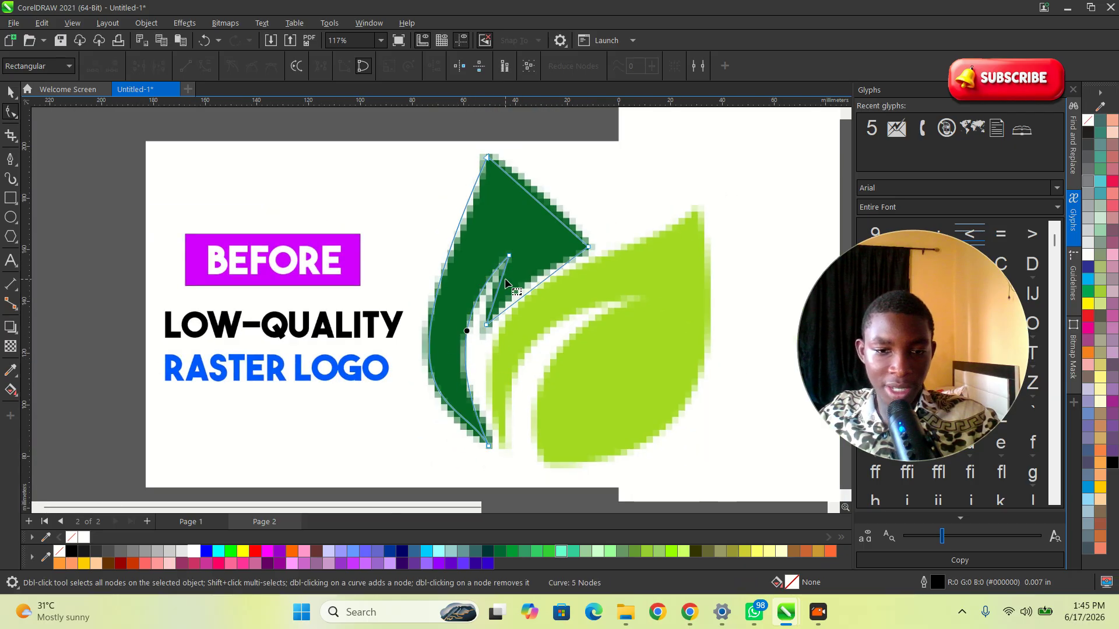
# Step: Convert the lower diagonal segment between the leaf's right point and inner notch into a curve and bow it slightly
pyautogui.scroll(3, 505, 283)
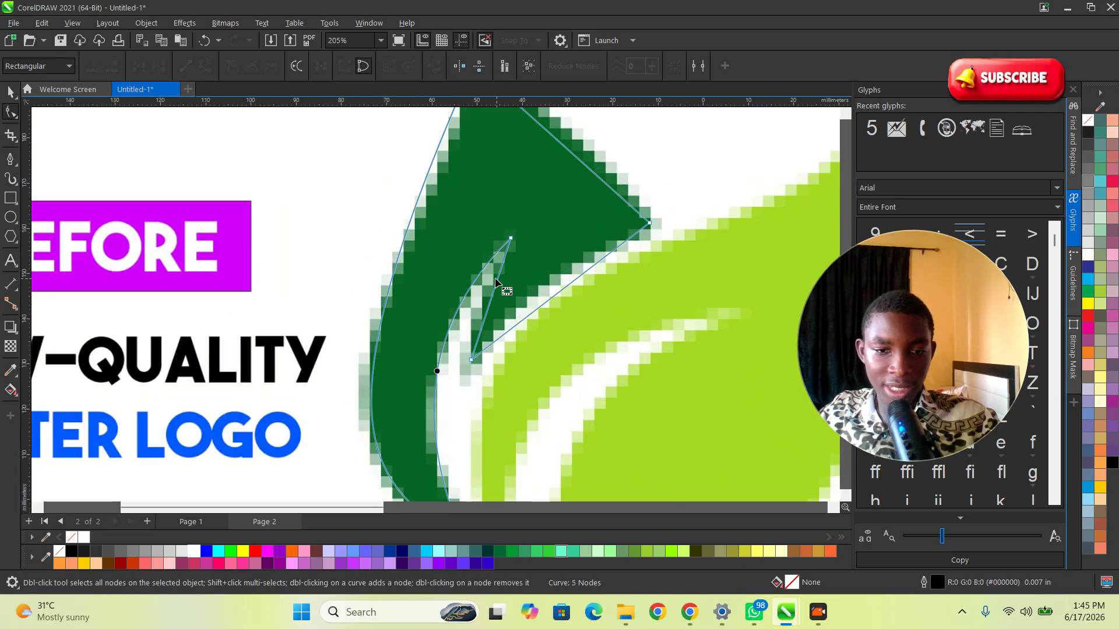
pyautogui.rightClick(561, 290)
pyautogui.click(595, 382)
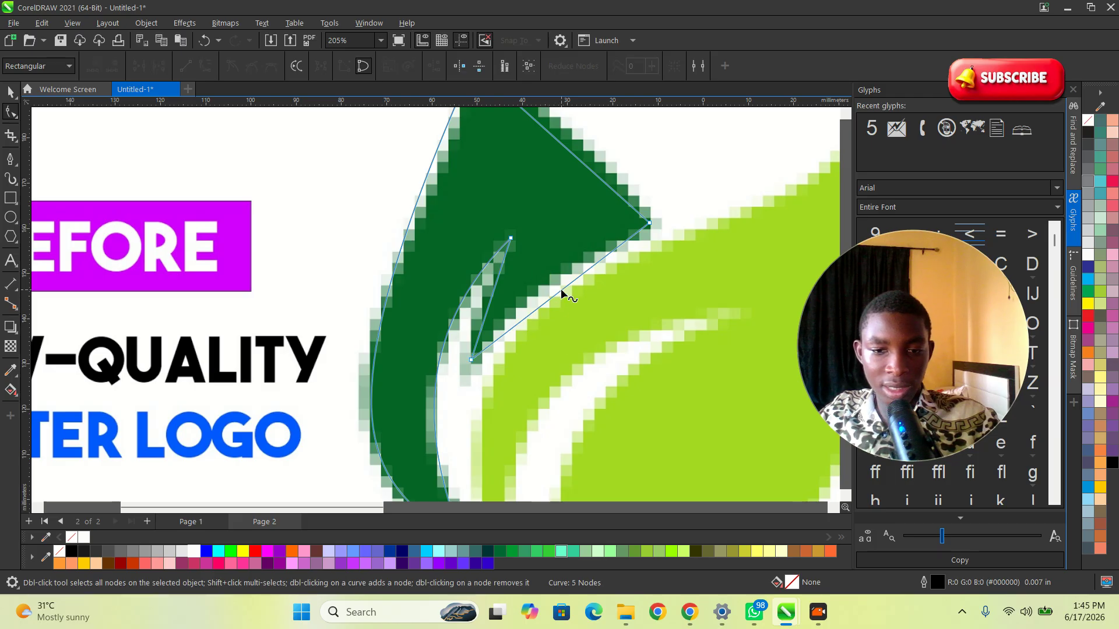
pyautogui.moveTo(560, 293)
pyautogui.mouseDown()
pyautogui.moveTo(546, 282)
pyautogui.moveTo(538, 291)
pyautogui.mouseUp()
pyautogui.scroll(-2, 571, 187)
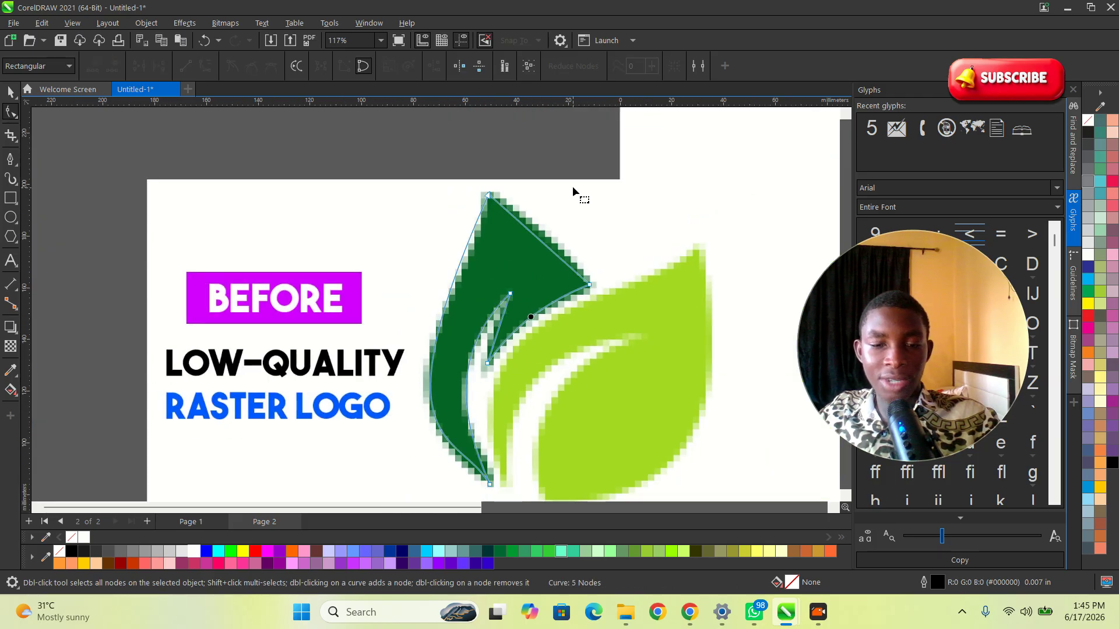
# Step: Convert the upper right edge from the tip to the right point into a curve and pull it slightly outward
pyautogui.scroll(3, 554, 249)
pyautogui.click(492, 269)
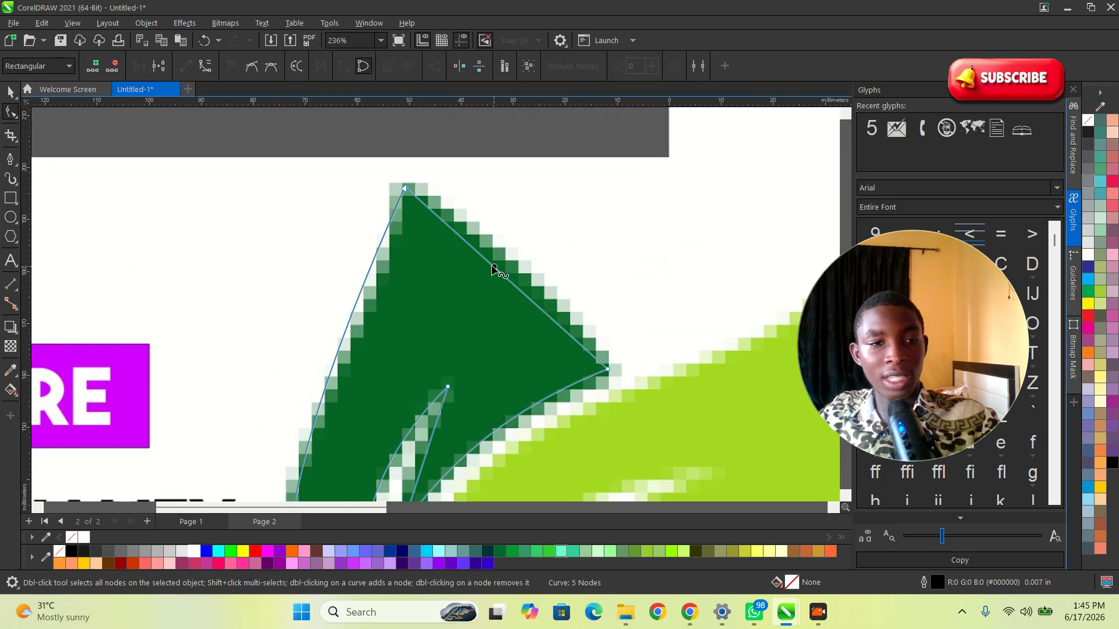
pyautogui.click(202, 65)
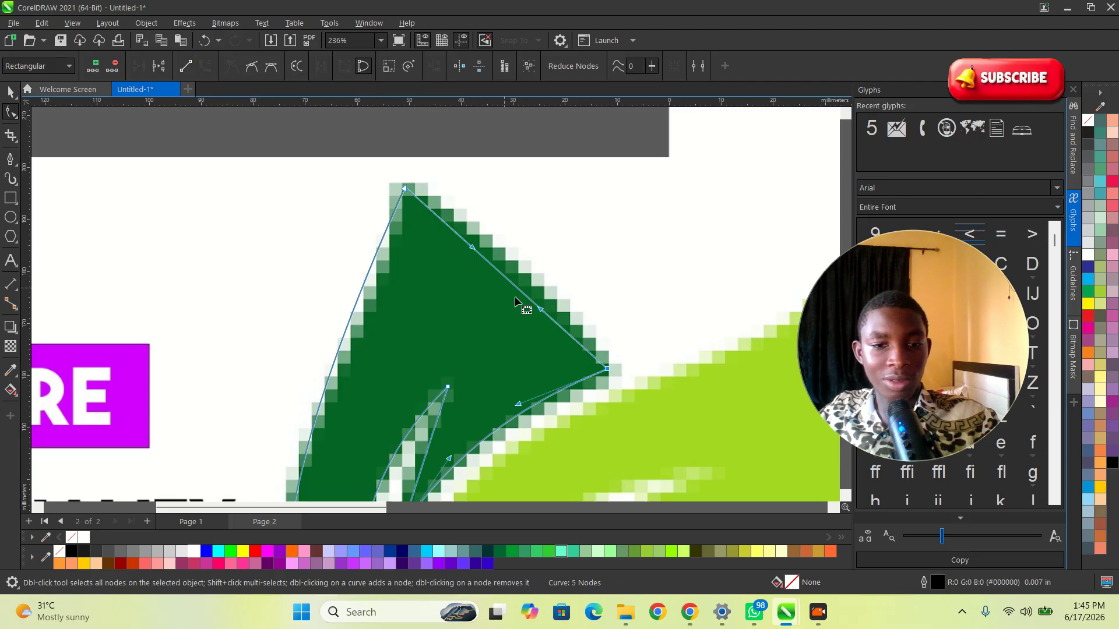
pyautogui.moveTo(516, 290); pyautogui.dragTo(526, 273)
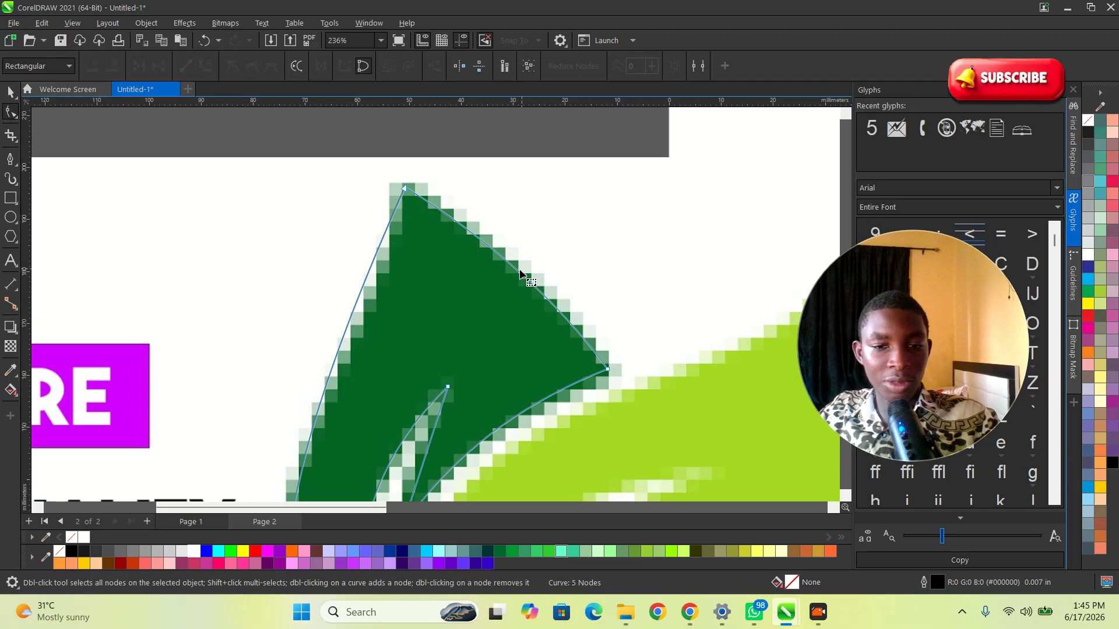
# Step: Adjust the control handles at the leaf's base to refine the left and inner curves against the bitmap
pyautogui.scroll(-3, 518, 271)
pyautogui.scroll(2, 562, 312)
pyautogui.scroll(-2, 558, 381)
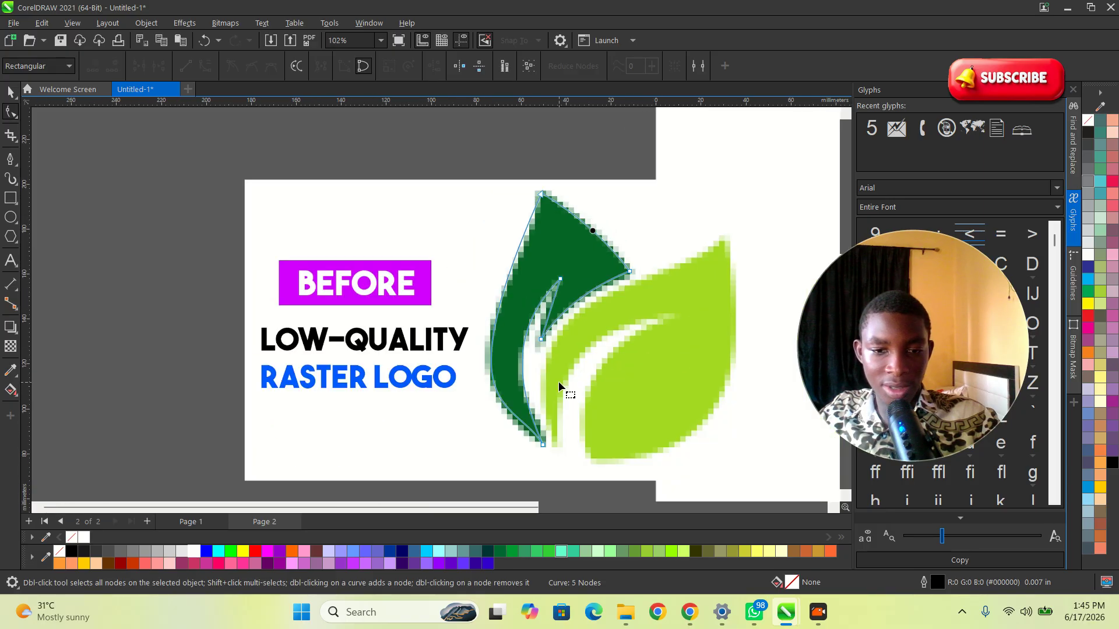
pyautogui.scroll(1, 531, 442)
pyautogui.scroll(5, 543, 448)
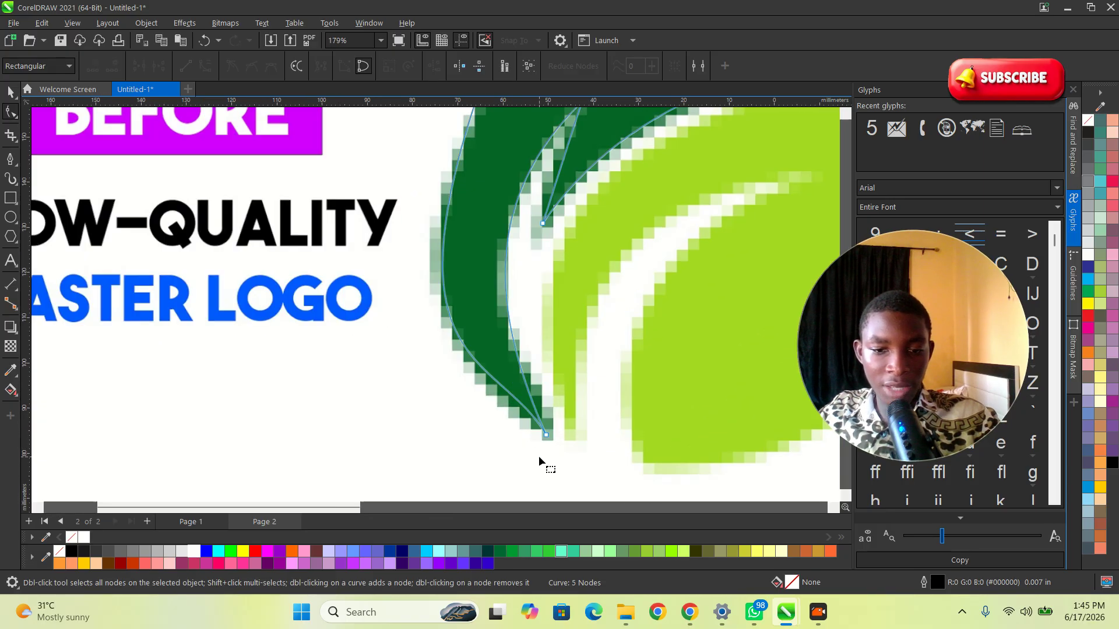
pyautogui.scroll(-7, 559, 436)
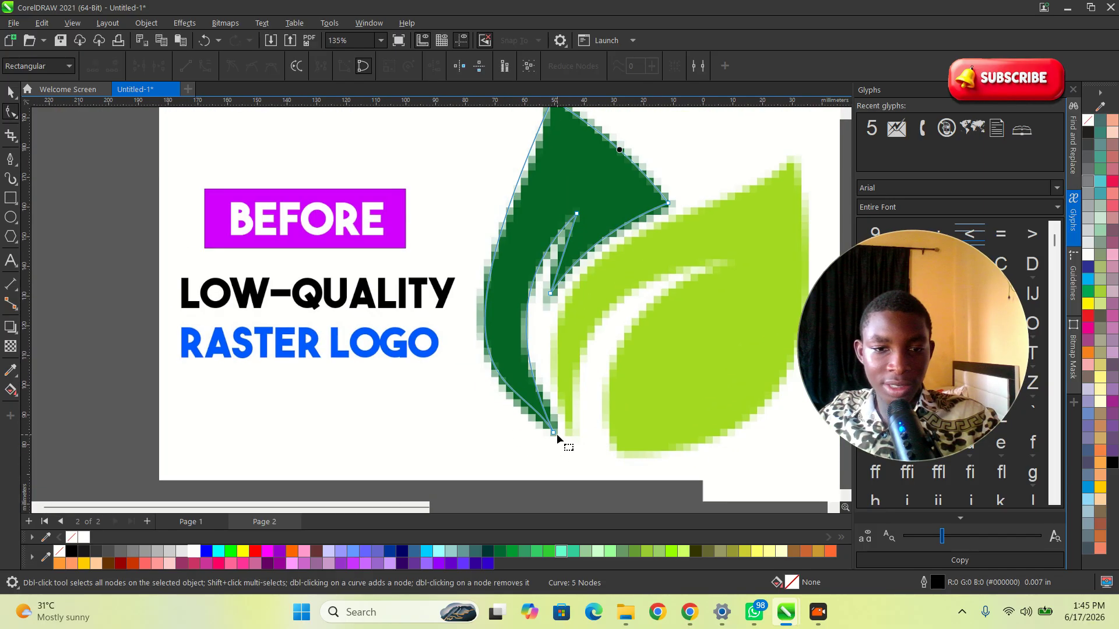
pyautogui.click(556, 185)
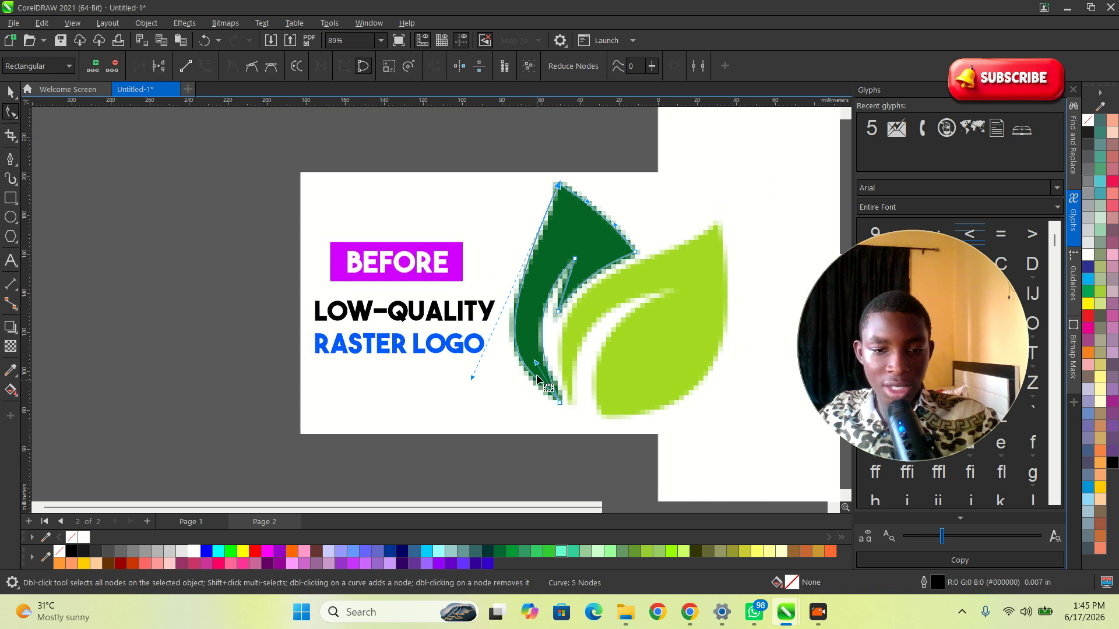
pyautogui.moveTo(472, 378)
pyautogui.mouseDown()
pyautogui.moveTo(473, 302)
pyautogui.moveTo(462, 405)
pyautogui.moveTo(486, 339)
pyautogui.moveTo(482, 392)
pyautogui.moveTo(475, 370)
pyautogui.moveTo(468, 376)
pyautogui.mouseUp()
pyautogui.scroll(1, 527, 404)
pyautogui.scroll(2, 513, 355)
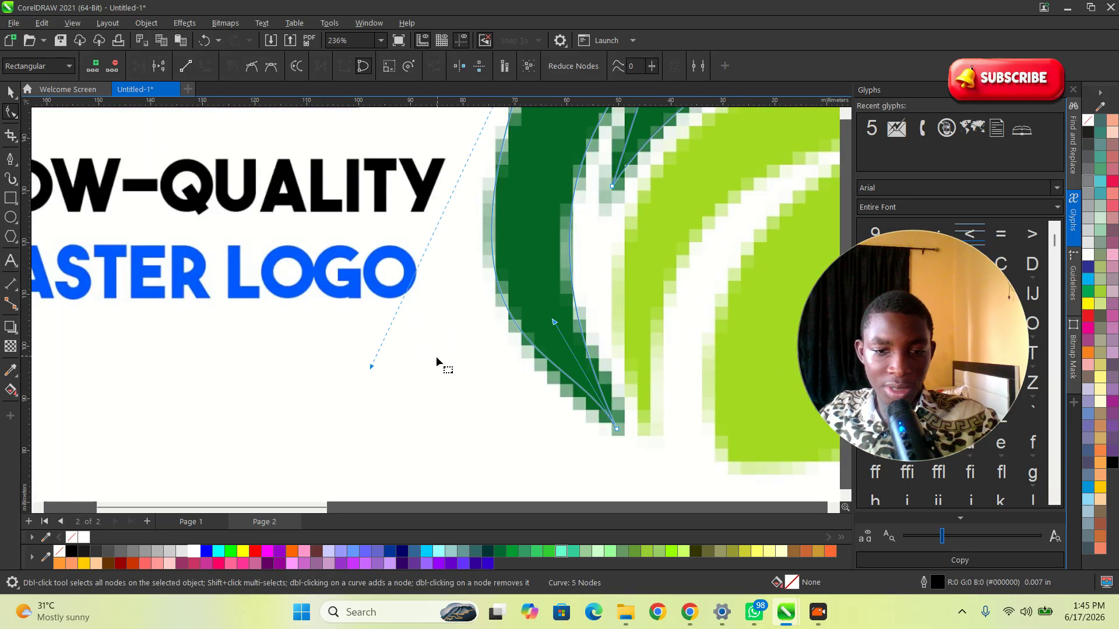
pyautogui.moveTo(554, 324)
pyautogui.mouseDown()
pyautogui.moveTo(536, 369)
pyautogui.moveTo(562, 349)
pyautogui.moveTo(572, 311)
pyautogui.mouseUp()
pyautogui.moveTo(568, 370)
pyautogui.mouseDown()
pyautogui.moveTo(564, 396)
pyautogui.moveTo(576, 370)
pyautogui.mouseUp()
pyautogui.scroll(-2, 548, 383)
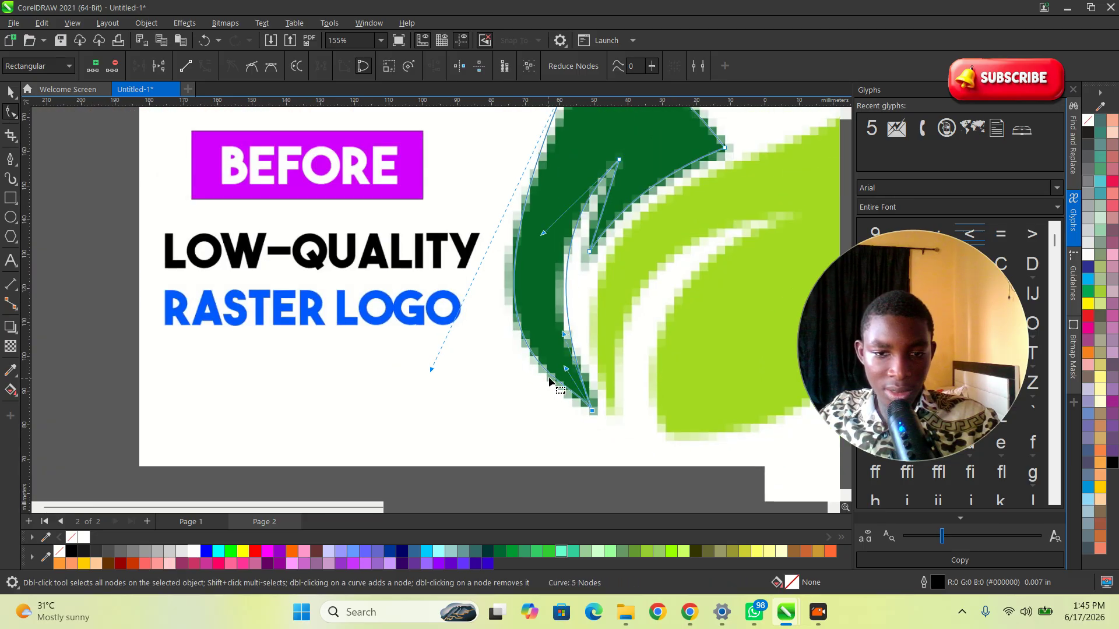
# Step: Reshape the leaf's left outline and add a node on its upper left part
pyautogui.scroll(-1, 548, 383)
pyautogui.scroll(3, 571, 253)
pyautogui.moveTo(534, 268); pyautogui.dragTo(500, 308)
pyautogui.scroll(-2, 561, 330)
pyautogui.scroll(2, 582, 156)
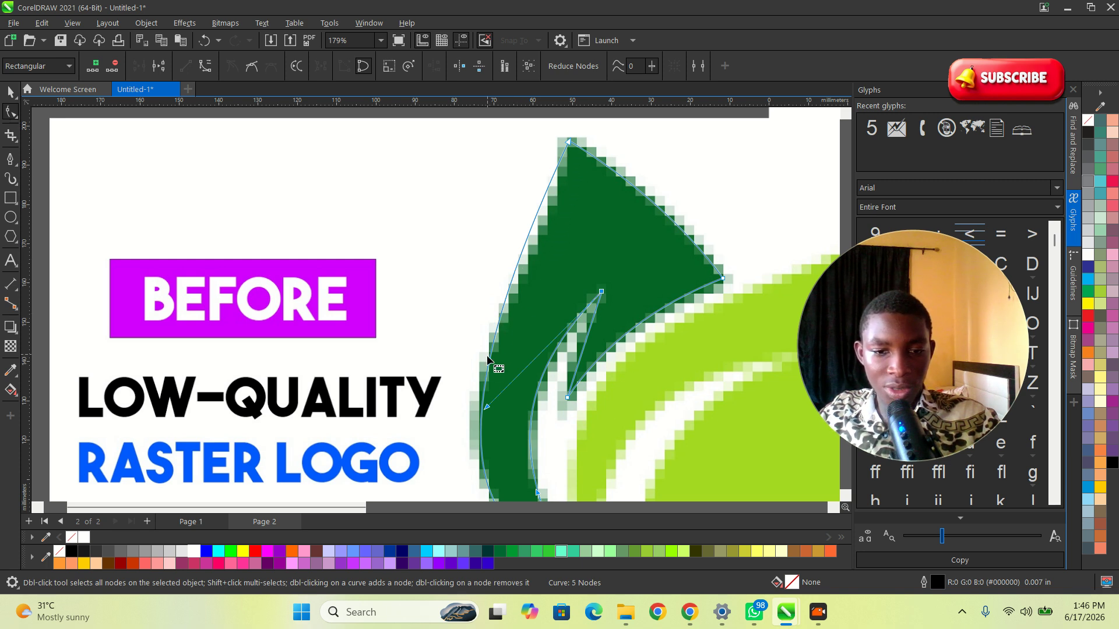
pyautogui.doubleClick(494, 335)
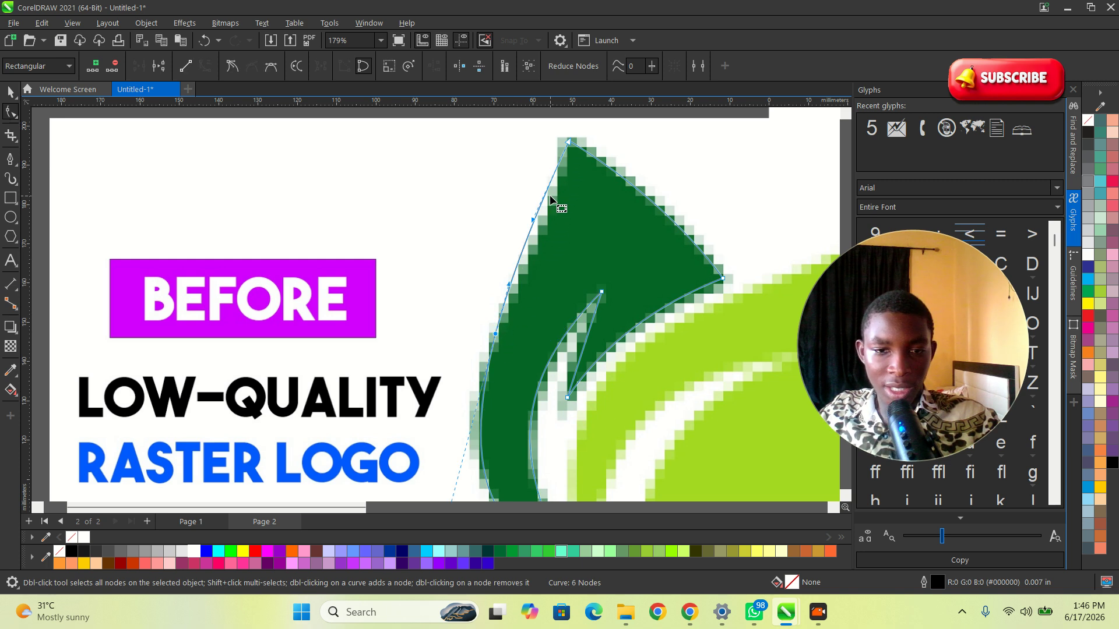
pyautogui.scroll(1, 550, 195)
pyautogui.moveTo(530, 225); pyautogui.dragTo(533, 305)
pyautogui.scroll(3, 500, 328)
pyautogui.hotkey('ctrl', 'z')
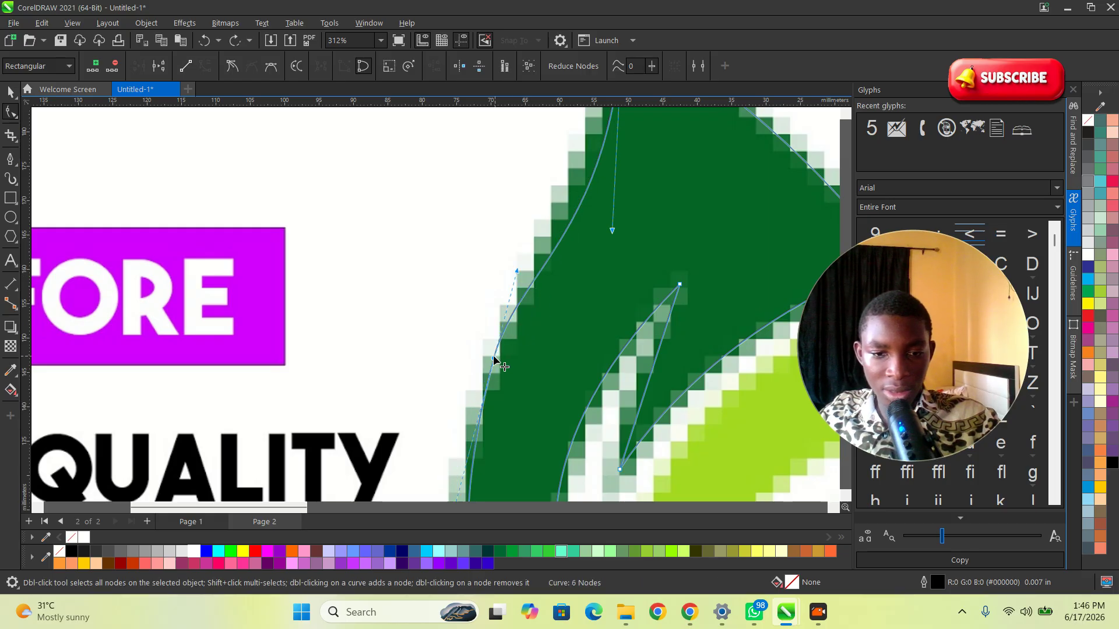
# Step: Nudge the new left-edge node slightly so the outline fits the leaf's edge
pyautogui.scroll(-4, 568, 301)
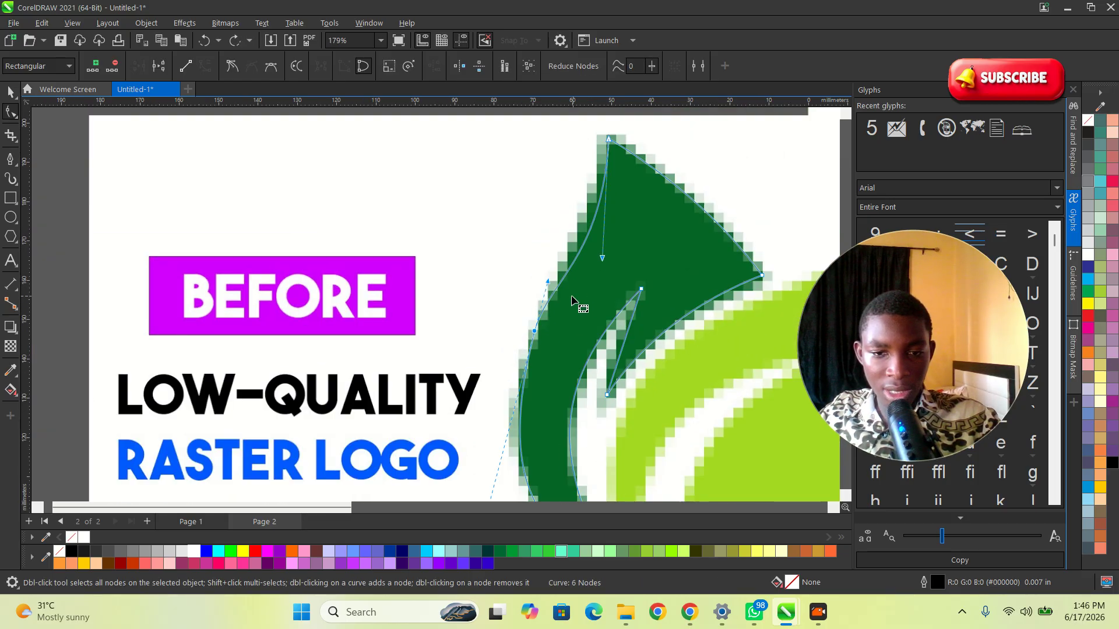
pyautogui.scroll(2, 572, 300)
pyautogui.moveTo(522, 349); pyautogui.dragTo(525, 351)
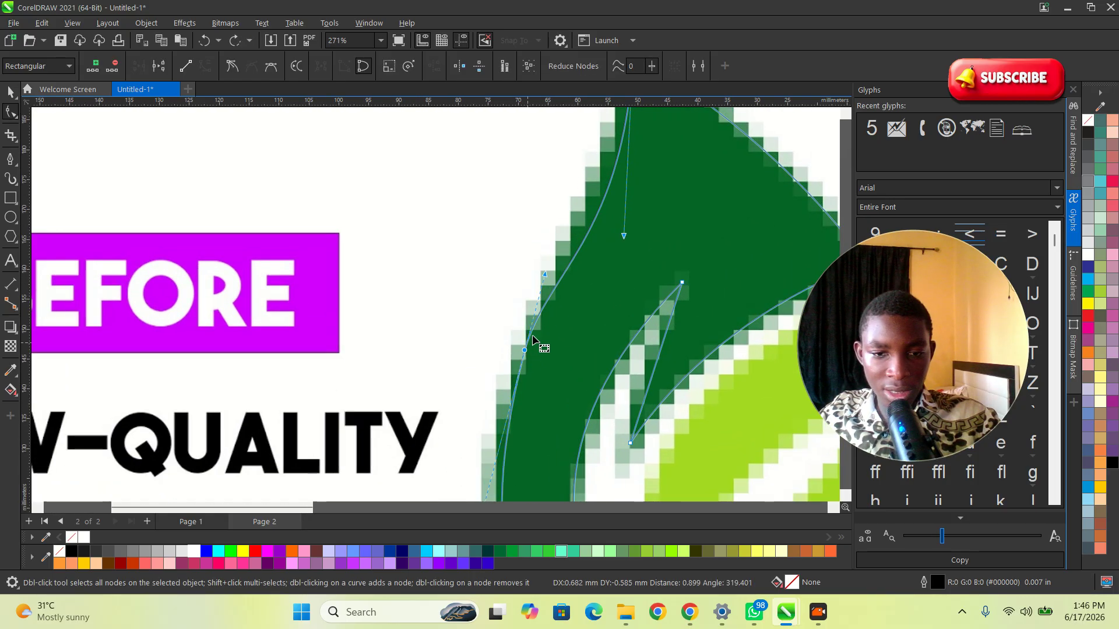
# Step: Adjust the control handles along the dark leaf's upper left edge to match the bitmap outline
pyautogui.moveTo(625, 238); pyautogui.dragTo(589, 261)
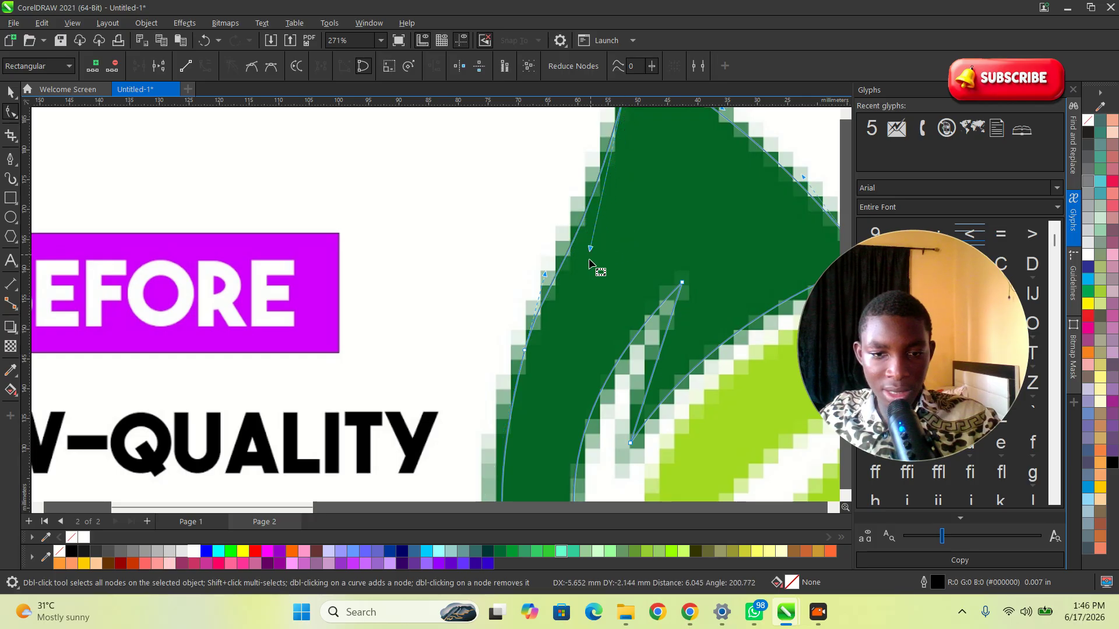
pyautogui.press('space')
pyautogui.scroll(-3, 488, 226)
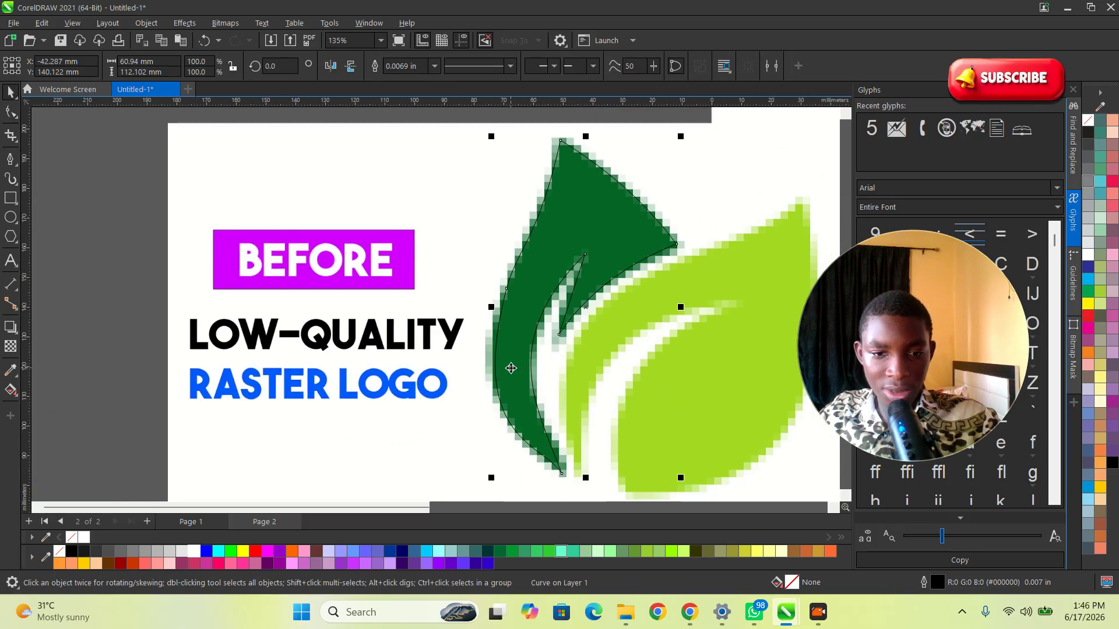
pyautogui.scroll(2, 482, 418)
pyautogui.scroll(-2, 598, 445)
pyautogui.scroll(2, 599, 475)
pyautogui.press('space')
pyautogui.click(607, 437)
pyautogui.moveTo(464, 387); pyautogui.dragTo(473, 318)
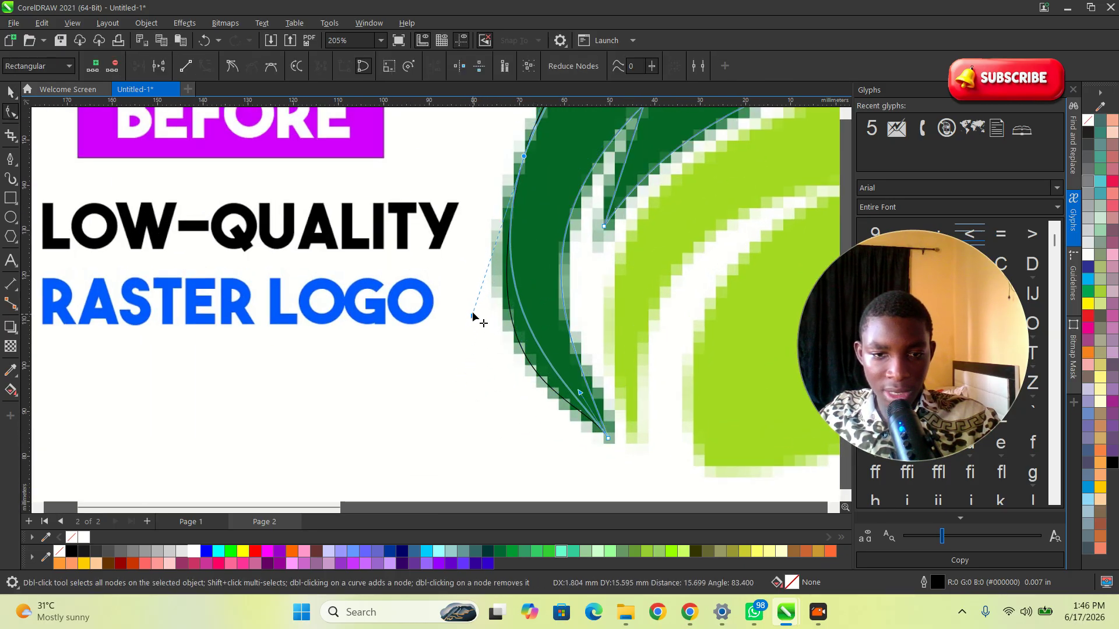
# Step: Convert the dark leaf's inner notch edge into a curve and bend it slightly to fit the bitmap
pyautogui.scroll(-3, 523, 376)
pyautogui.press('space')
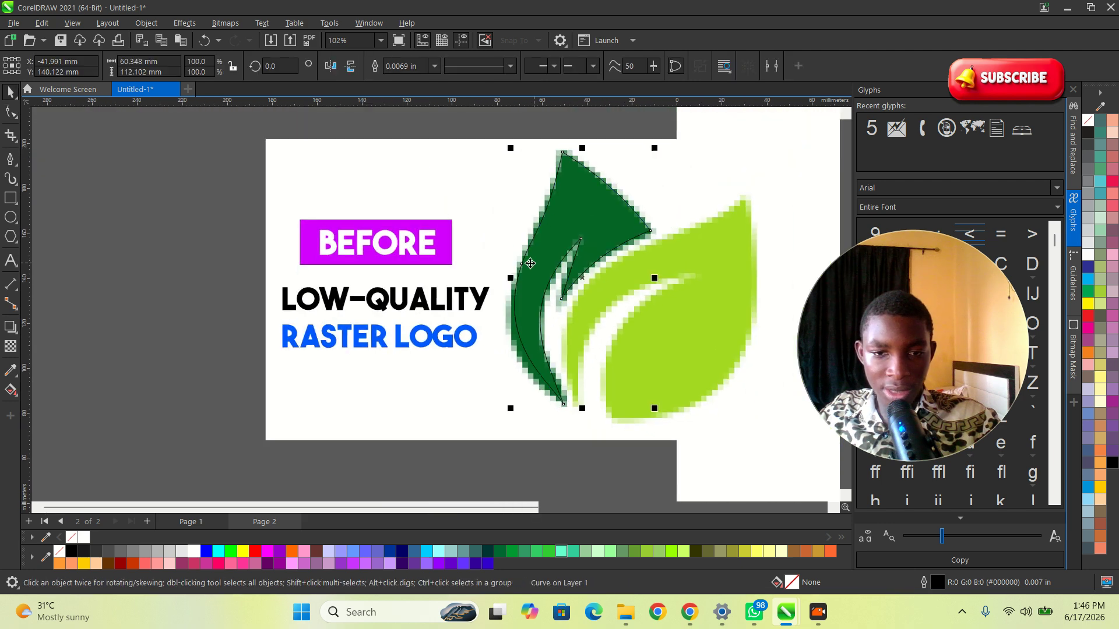
pyautogui.scroll(-2, 501, 268)
pyautogui.scroll(4, 561, 221)
pyautogui.scroll(2, 500, 364)
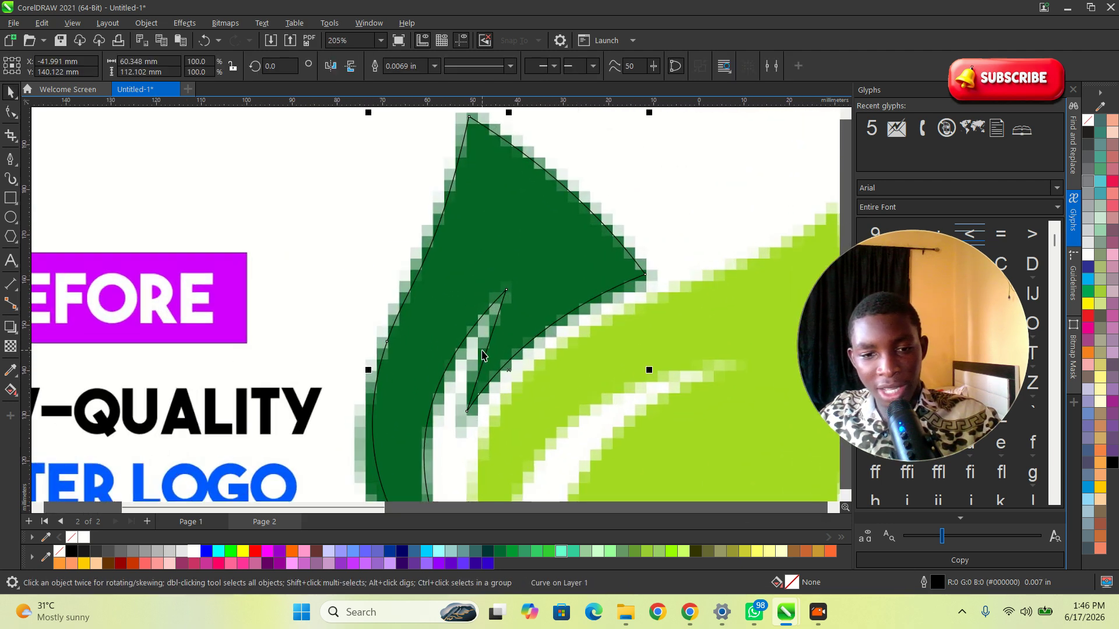
pyautogui.click(496, 329)
pyautogui.click(9, 114)
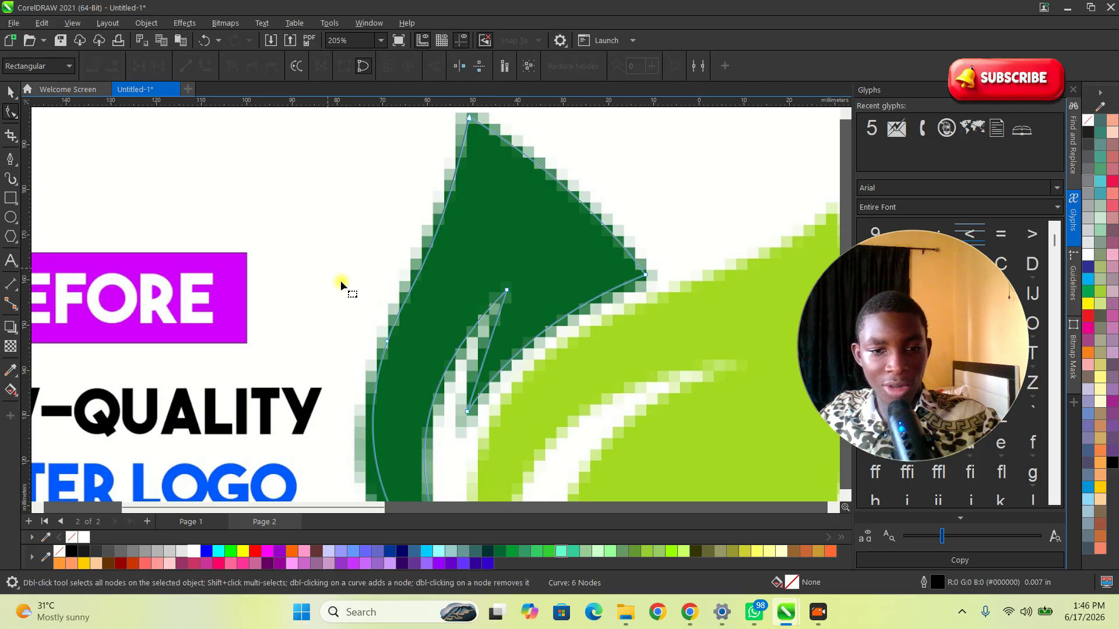
pyautogui.scroll(4, 527, 344)
pyautogui.click(516, 322)
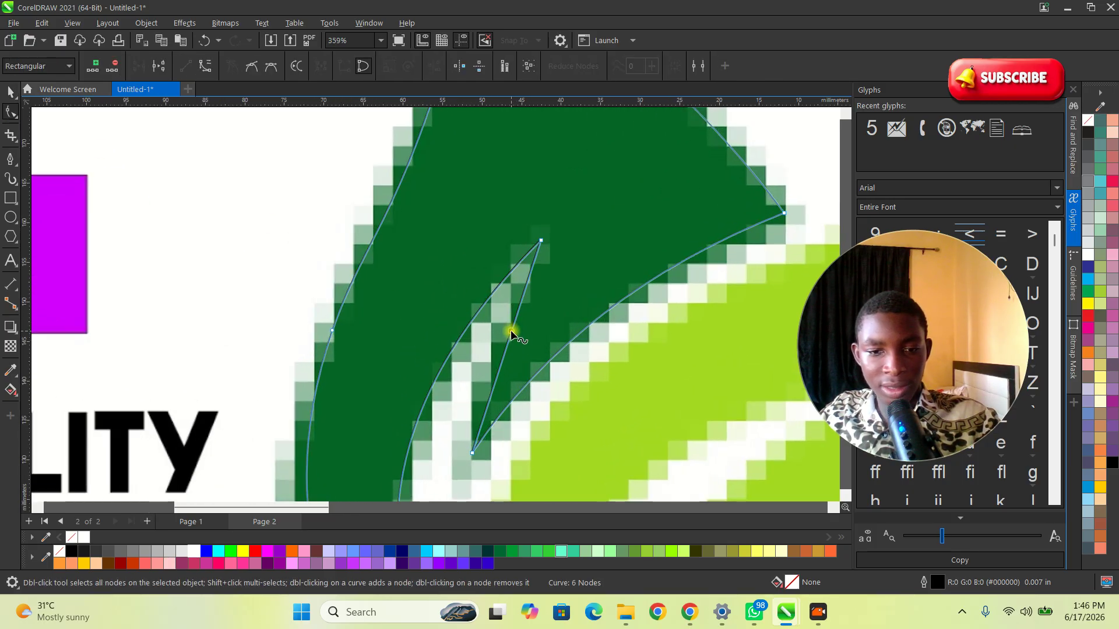
pyautogui.rightClick(511, 331)
pyautogui.click(558, 425)
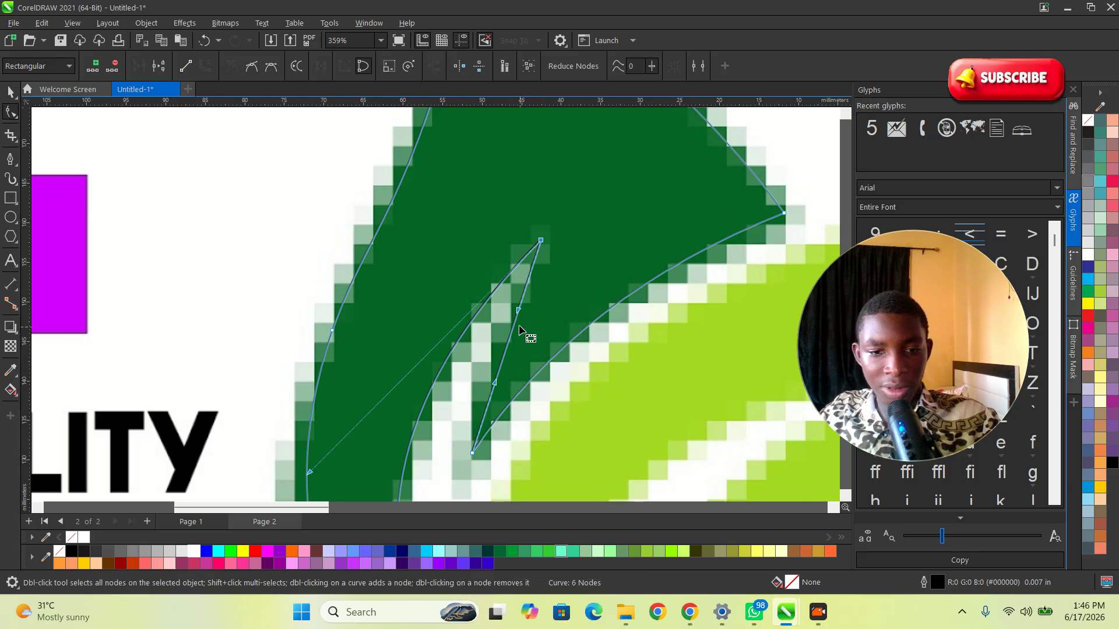
pyautogui.moveTo(515, 324); pyautogui.dragTo(496, 322)
# Step: Draw a closed outline around the light green leaf with the Pen tool, from its tip through base, inner point and left base
pyautogui.scroll(-7, 496, 322)
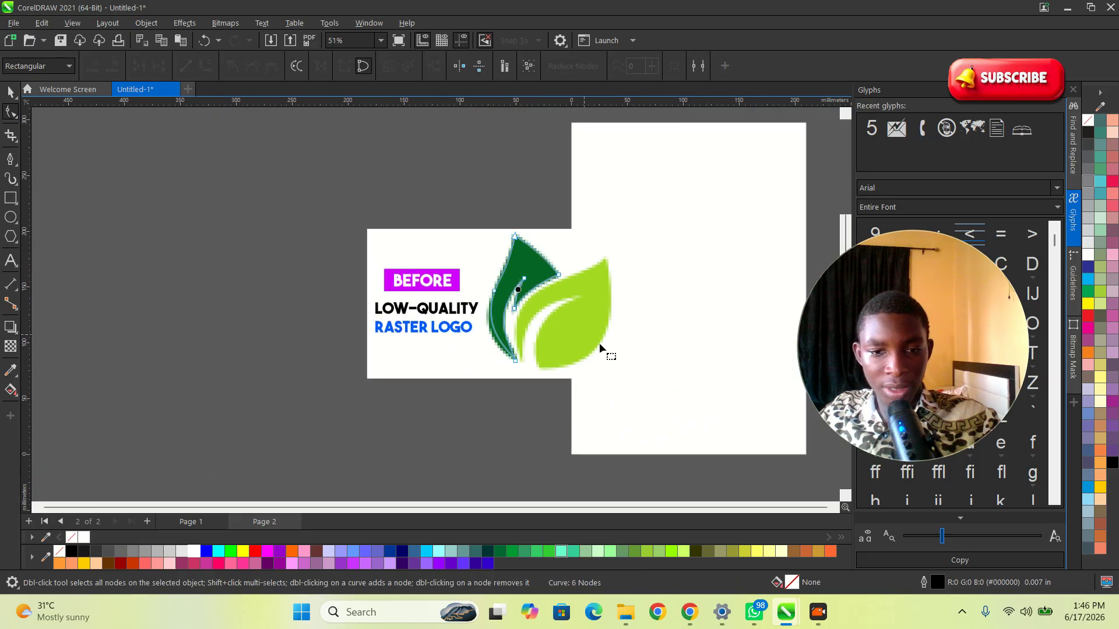
pyautogui.press('space')
pyautogui.scroll(4, 549, 343)
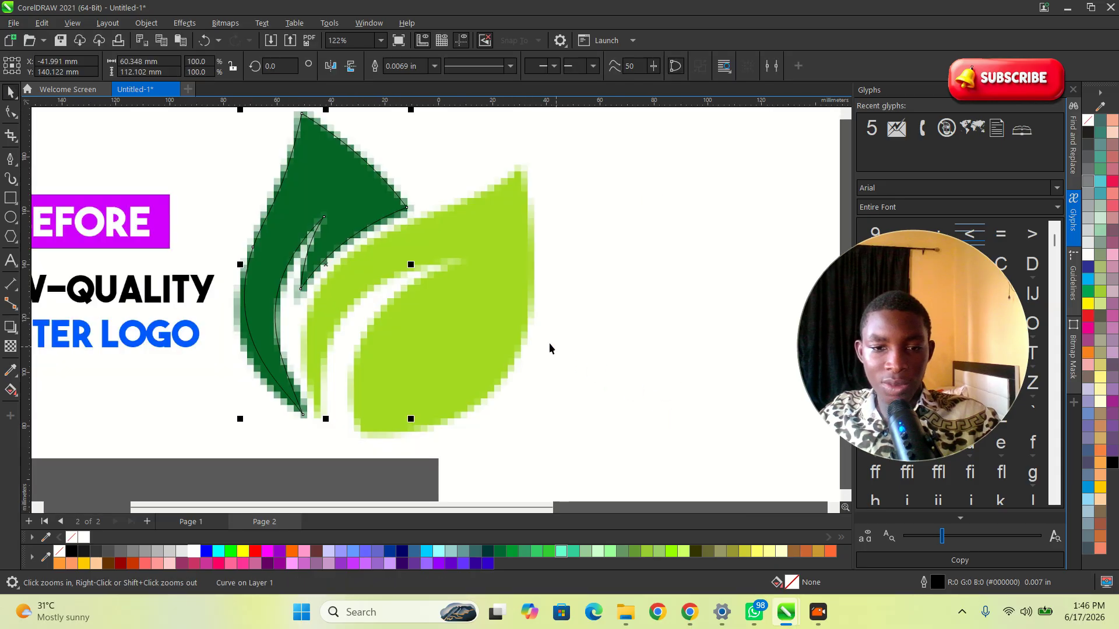
pyautogui.click(501, 320)
pyautogui.scroll(-1, 518, 306)
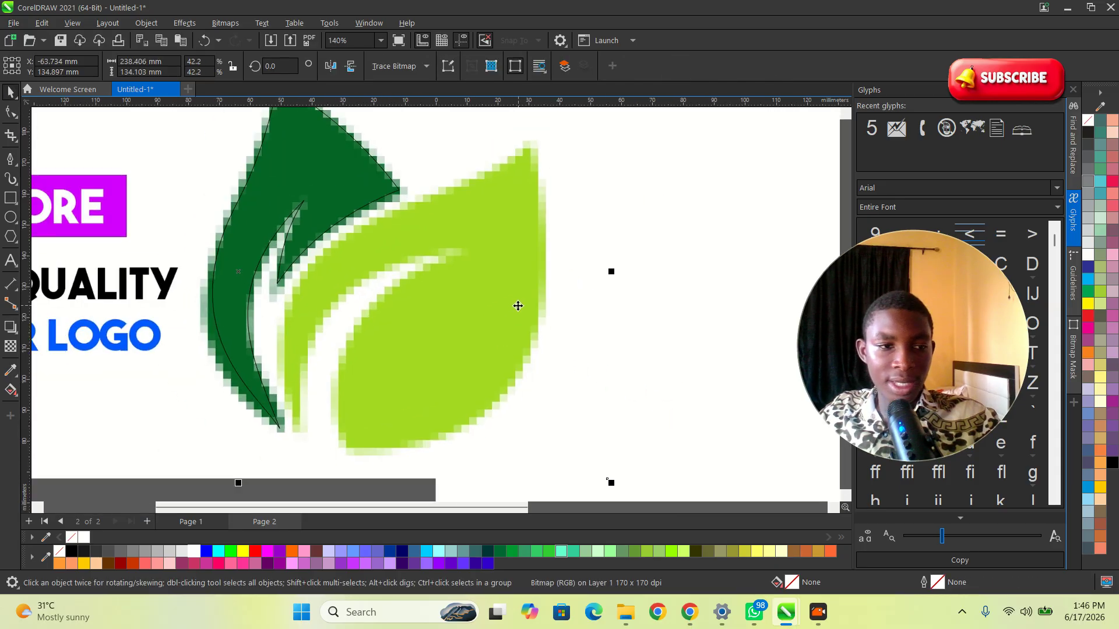
pyautogui.click(3, 166)
pyautogui.scroll(-2, 459, 282)
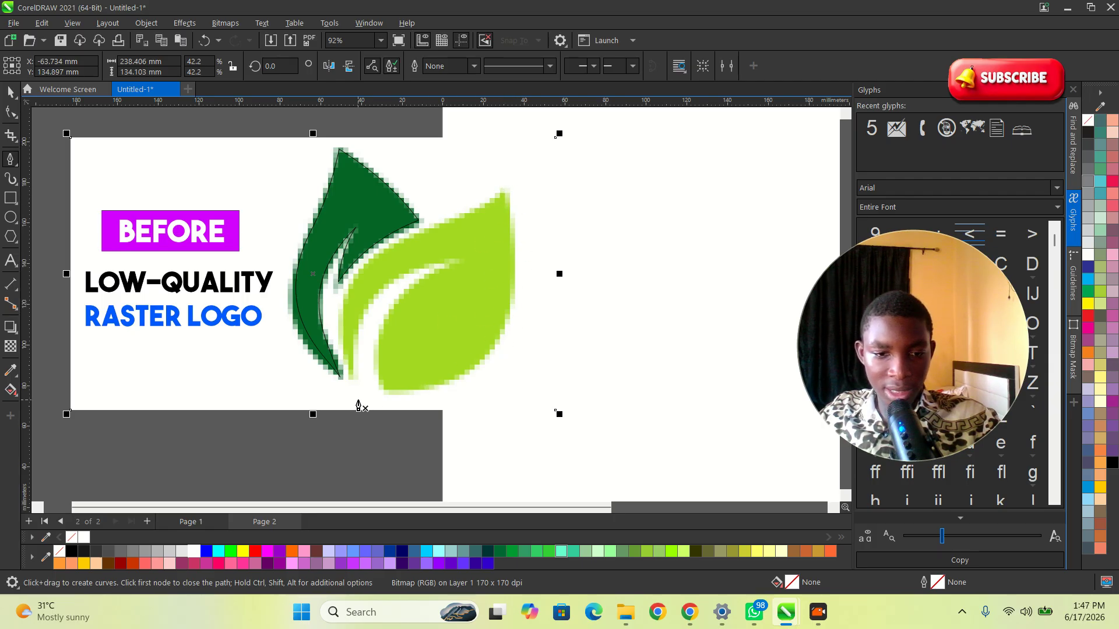
pyautogui.click(504, 197)
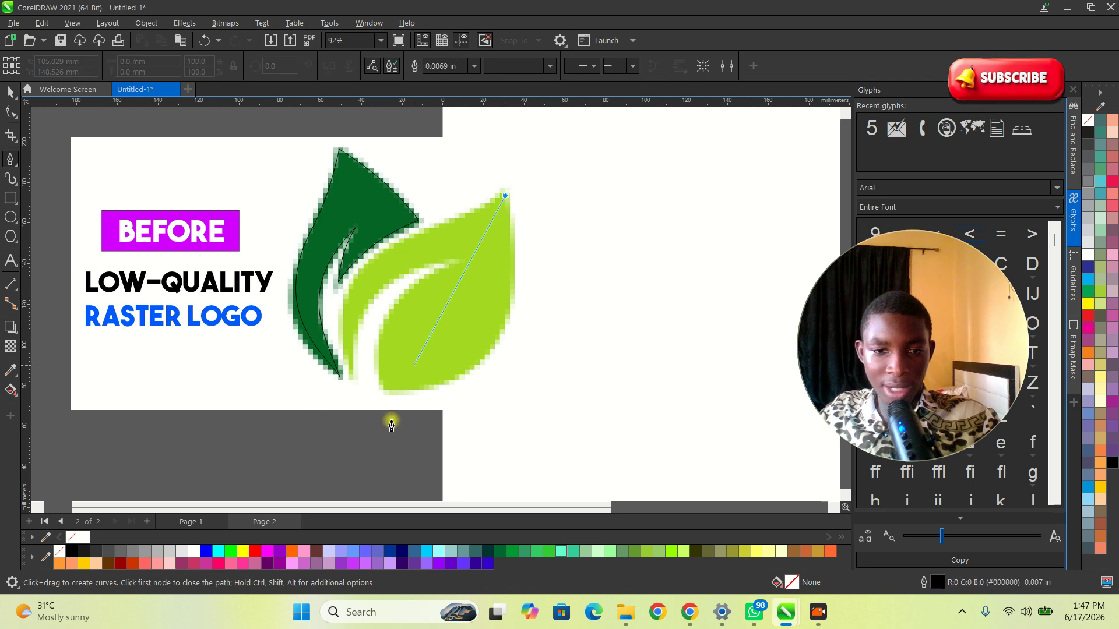
pyautogui.moveTo(385, 391); pyautogui.dragTo(373, 421)
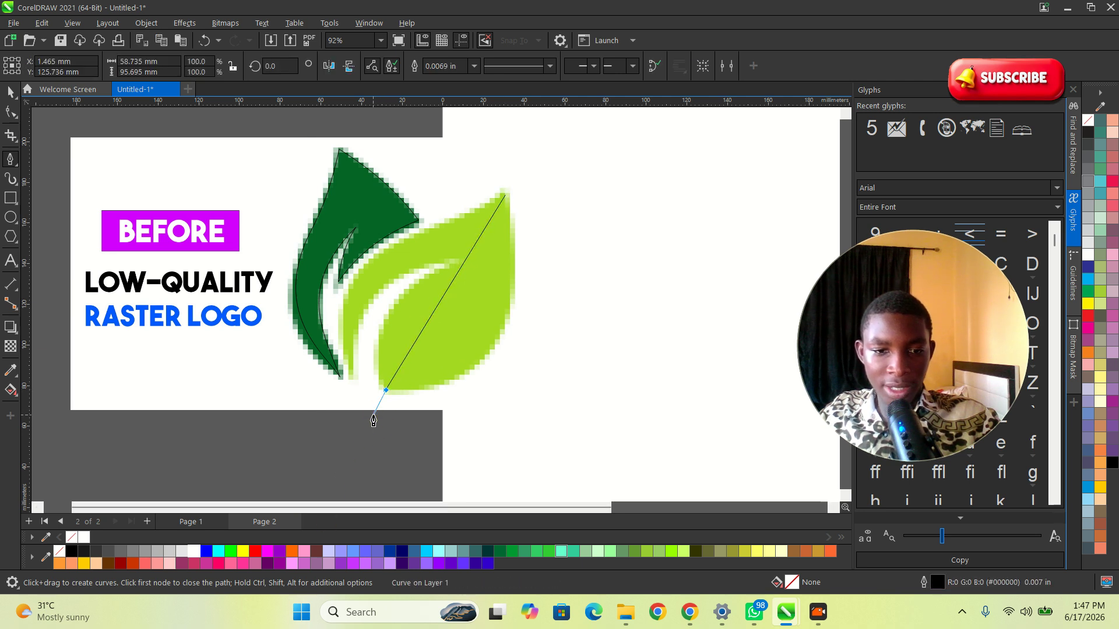
pyautogui.click(457, 261)
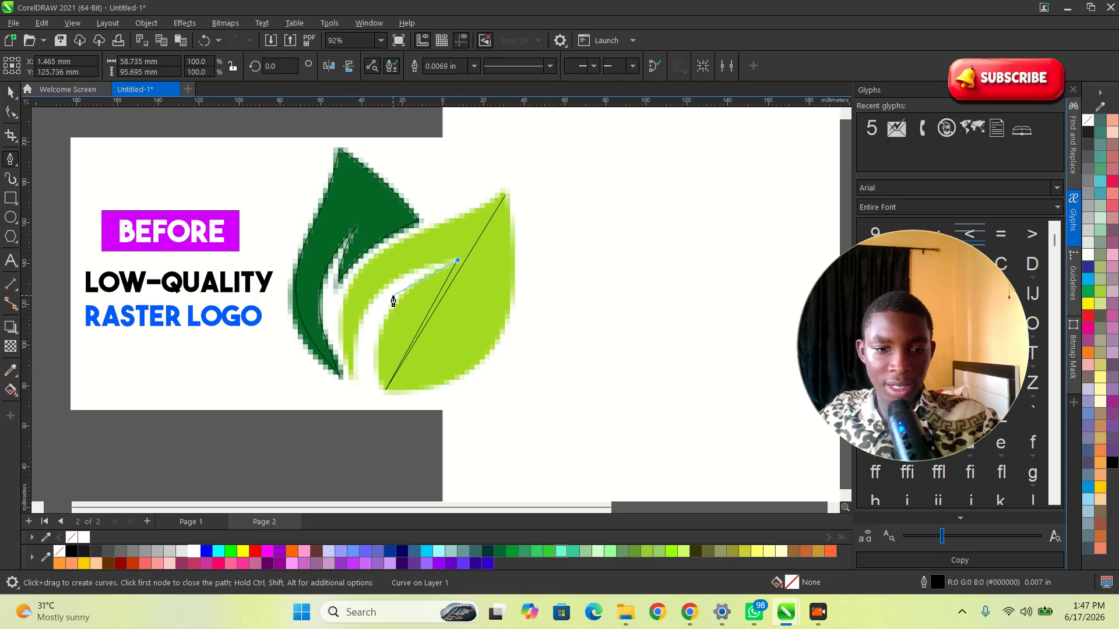
pyautogui.click(352, 375)
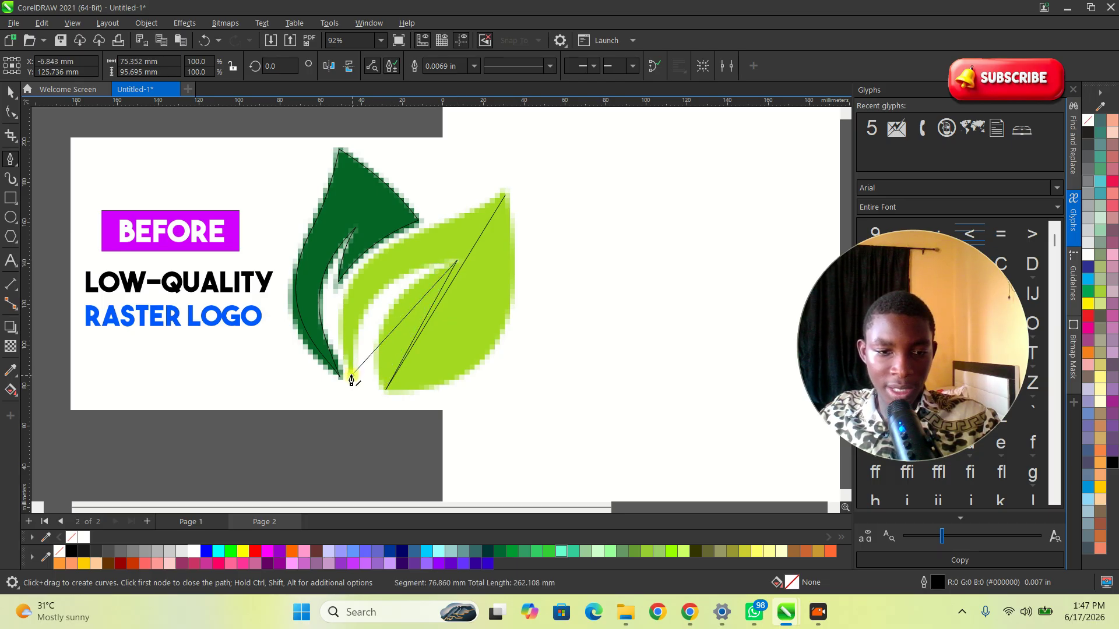
pyautogui.click(504, 200)
pyautogui.scroll(2, 501, 204)
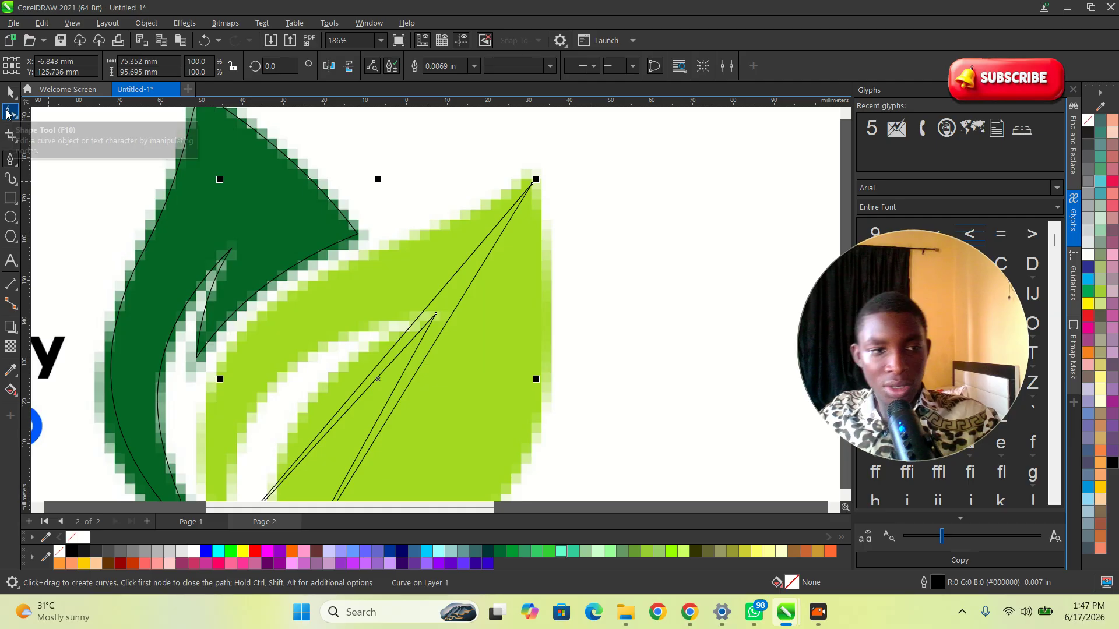
# Step: Convert the light leaf's upper outer edge into a curve and pull it outward along the leaf's top edge
pyautogui.click(9, 112)
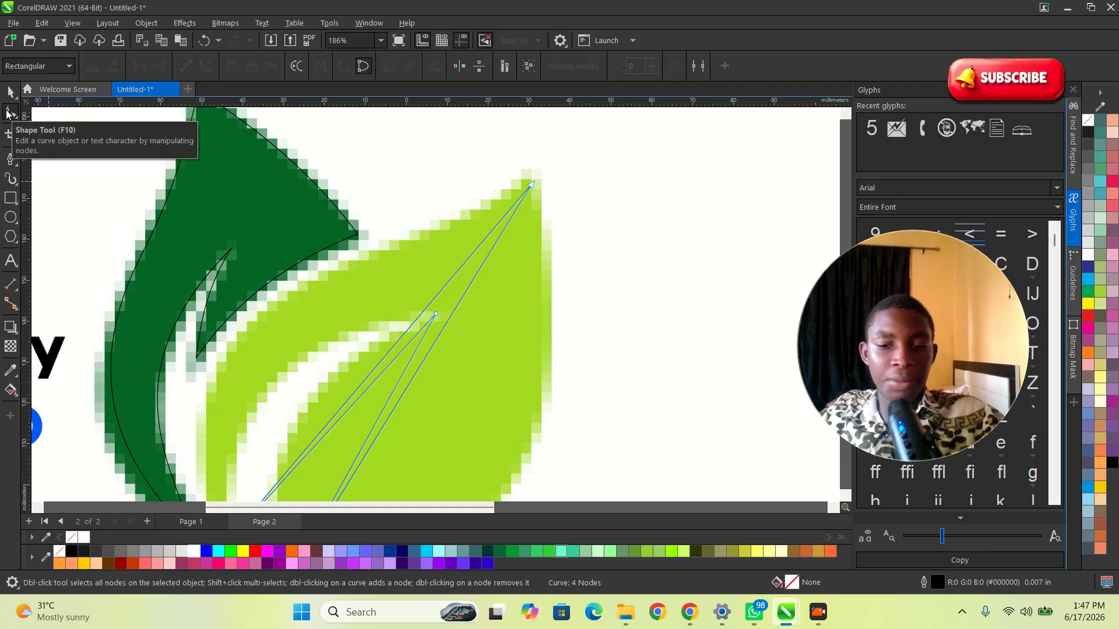
pyautogui.rightClick(446, 282)
pyautogui.click(487, 375)
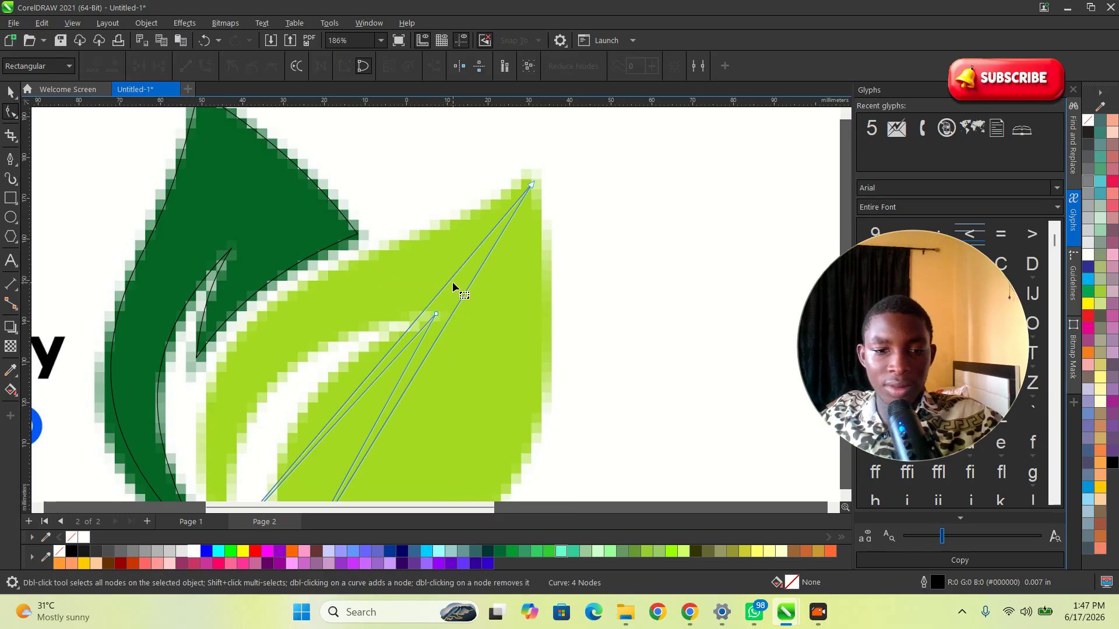
pyautogui.click(450, 275)
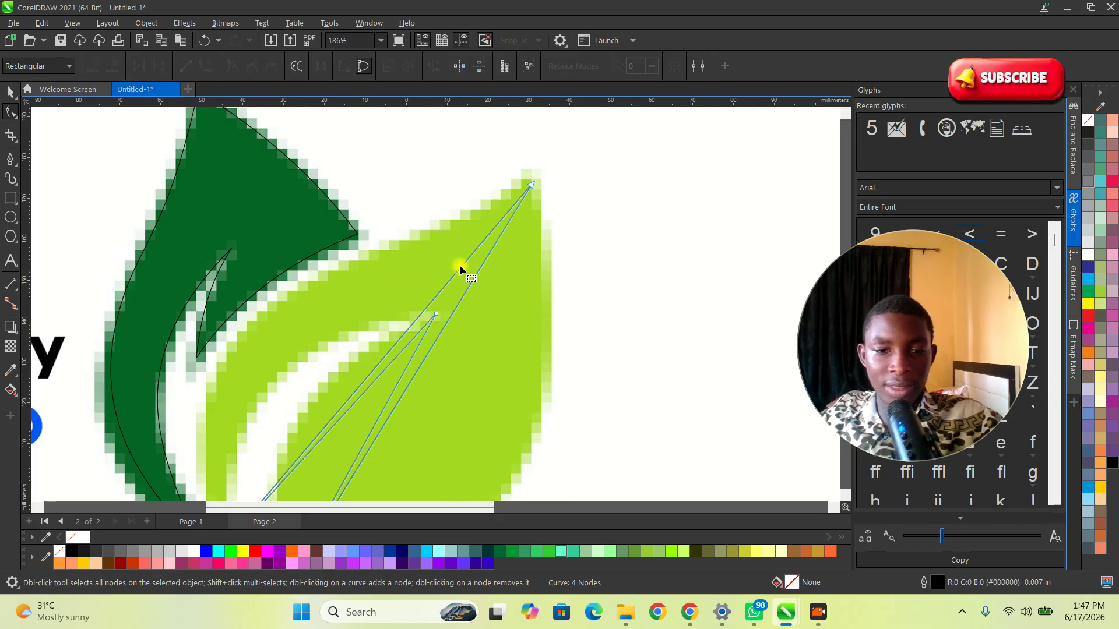
pyautogui.click(466, 256)
pyautogui.scroll(2, 468, 257)
pyautogui.click(463, 271)
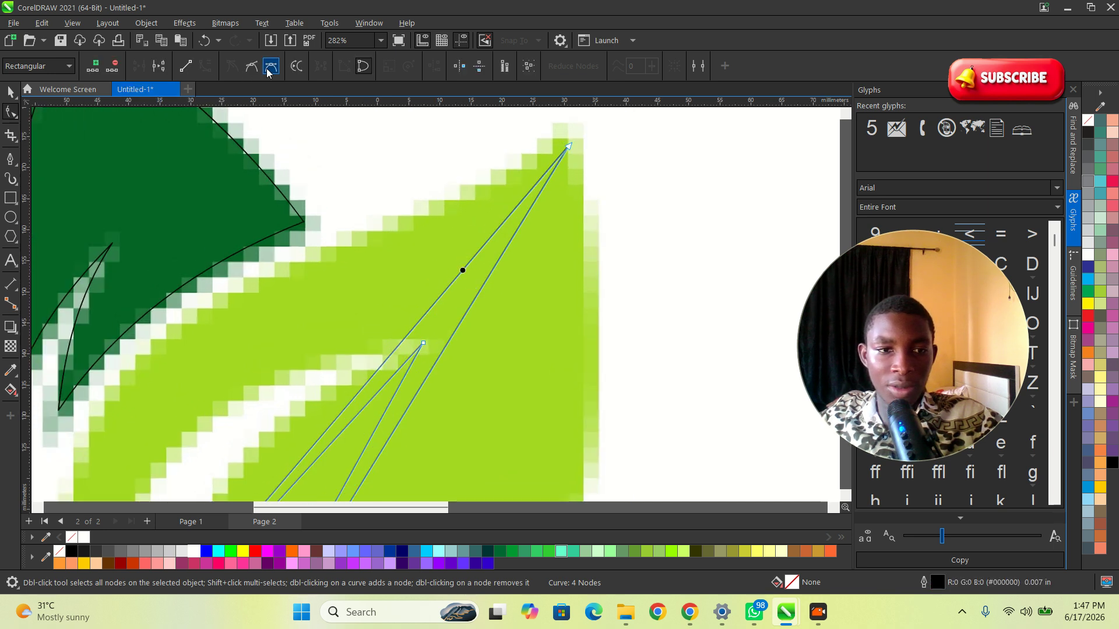
pyautogui.moveTo(456, 269)
pyautogui.mouseDown()
pyautogui.moveTo(359, 253)
pyautogui.moveTo(262, 287)
pyautogui.mouseUp()
pyautogui.scroll(-3, 501, 212)
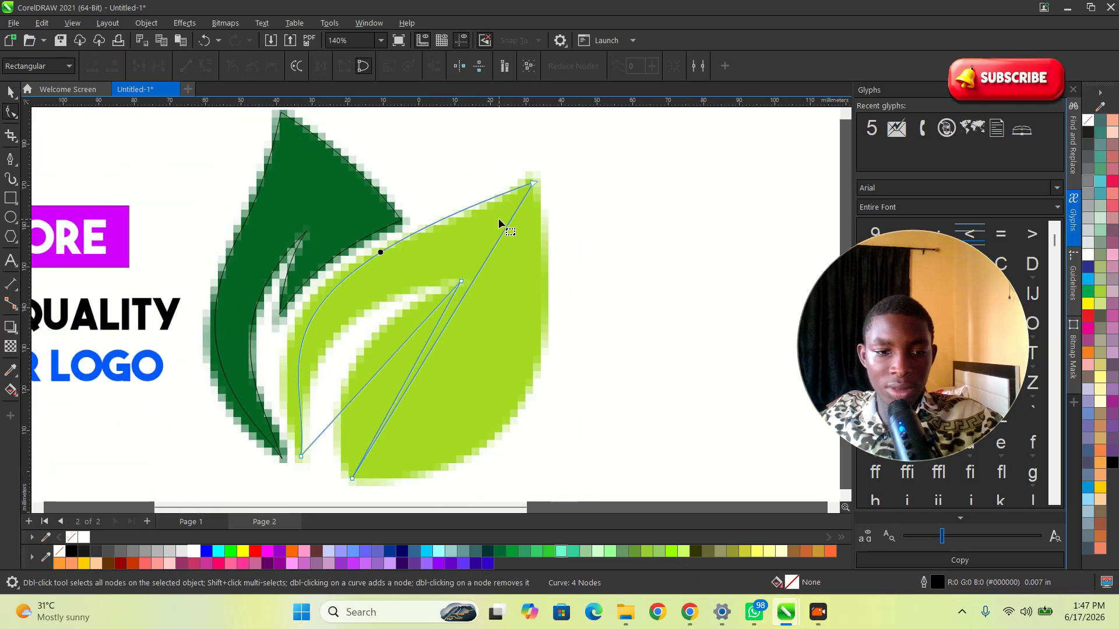
pyautogui.scroll(1, 255, 320)
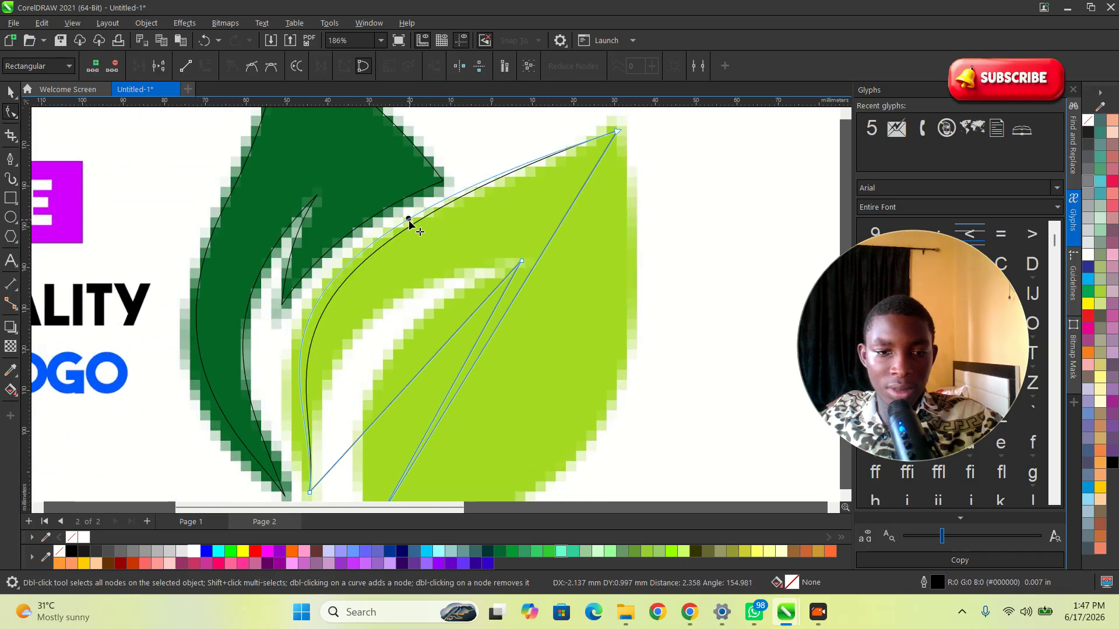
# Step: Adjust the handle on the light leaf's left outer edge to fit the bitmap, undoing a stray tip-node move
pyautogui.scroll(-2, 385, 256)
pyautogui.click(331, 429)
pyautogui.scroll(2, 327, 367)
pyautogui.moveTo(349, 335); pyautogui.dragTo(326, 326)
pyautogui.scroll(-2, 345, 442)
pyautogui.scroll(2, 479, 230)
pyautogui.moveTo(570, 199); pyautogui.dragTo(579, 192)
pyautogui.hotkey('ctrl', 'z')
# Step: Convert the light leaf's right edge from tip to base into a curve and bulge it outward to fit
pyautogui.click(575, 197)
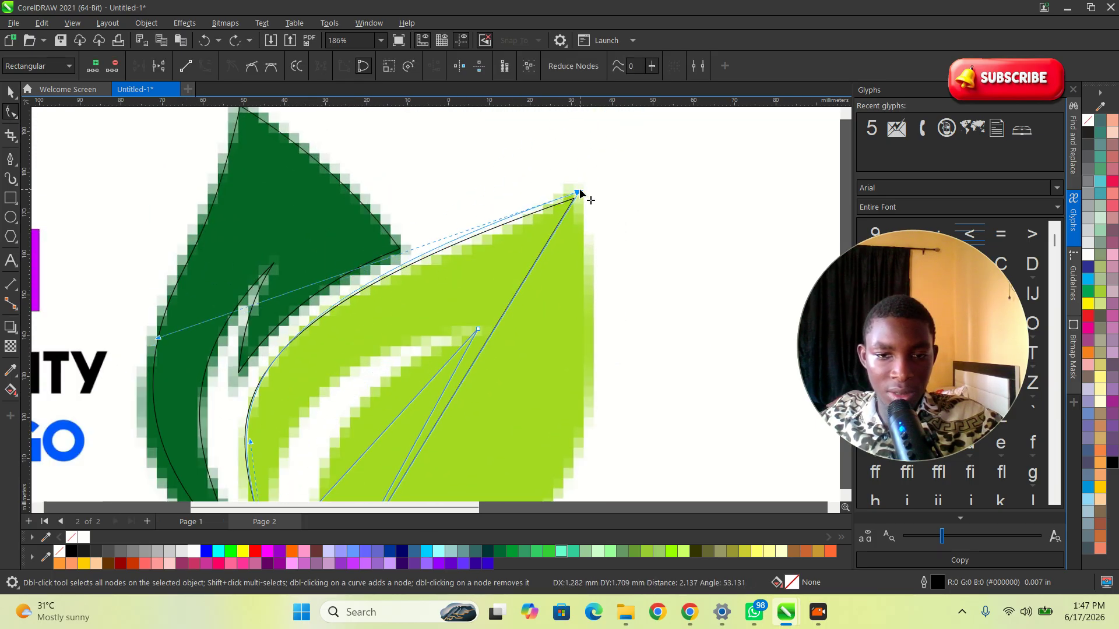
pyautogui.scroll(-2, 519, 288)
pyautogui.rightClick(513, 273)
pyautogui.click(572, 374)
pyautogui.moveTo(510, 281); pyautogui.dragTo(588, 378)
pyautogui.moveTo(463, 356); pyautogui.dragTo(520, 438)
pyautogui.scroll(2, 445, 353)
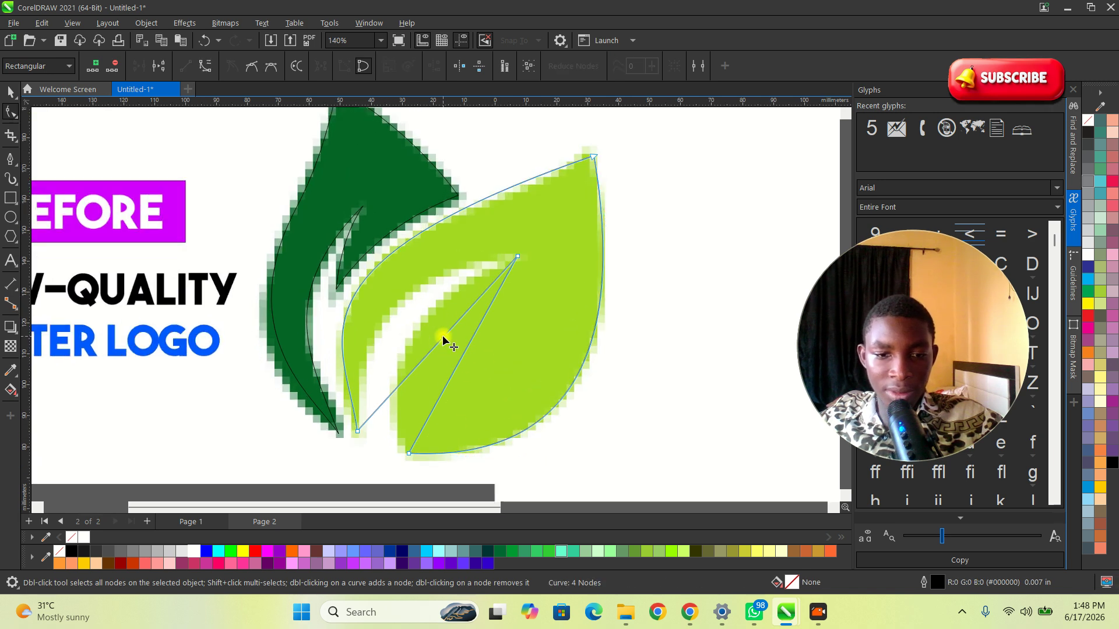
# Step: Convert the light leaf's upper inner edge into a curve and bend it toward the bitmap's inner edge
pyautogui.rightClick(442, 336)
pyautogui.click(484, 430)
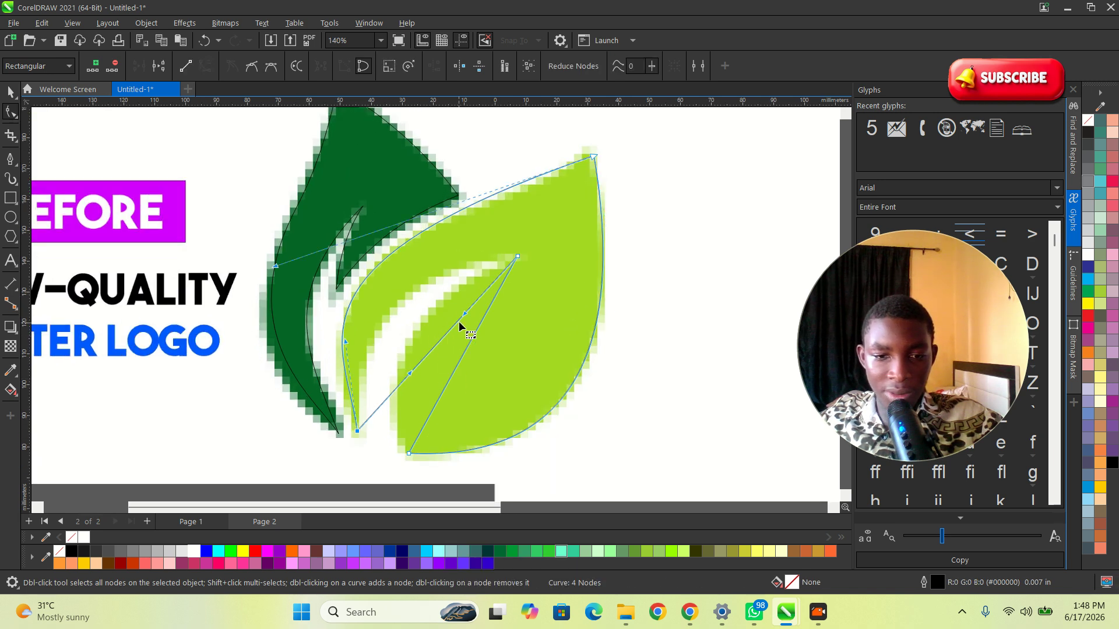
pyautogui.moveTo(444, 337); pyautogui.dragTo(401, 305)
pyautogui.click(398, 303)
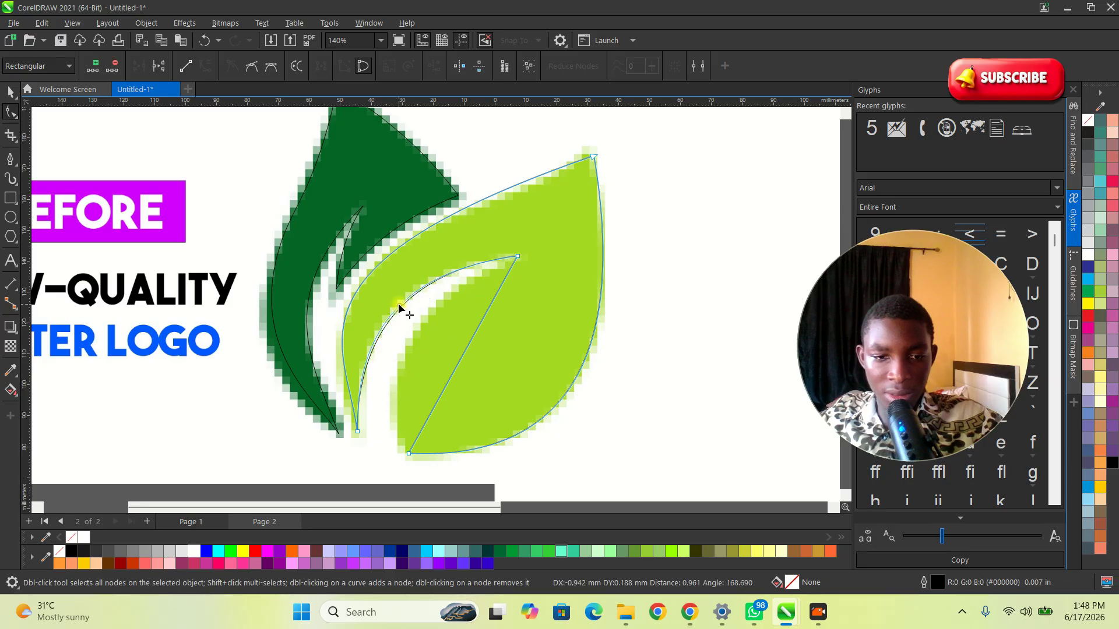
# Step: Convert the light leaf's lower inner edge into a curve and bend it to follow the inner cutout
pyautogui.click(466, 349)
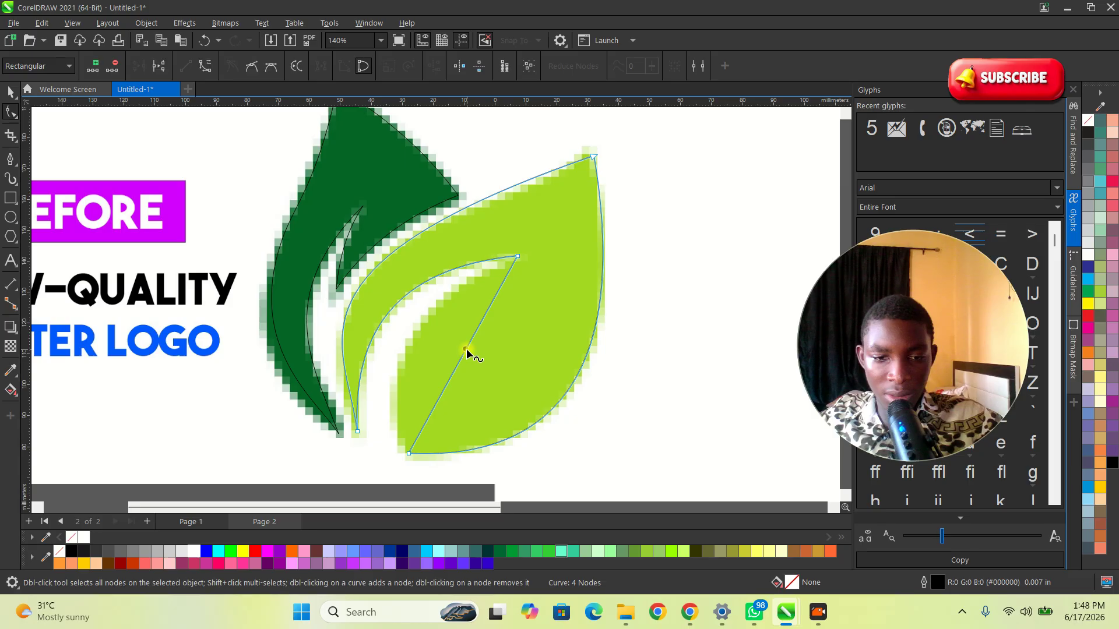
pyautogui.rightClick(466, 350)
pyautogui.click(501, 190)
pyautogui.moveTo(466, 349); pyautogui.dragTo(417, 332)
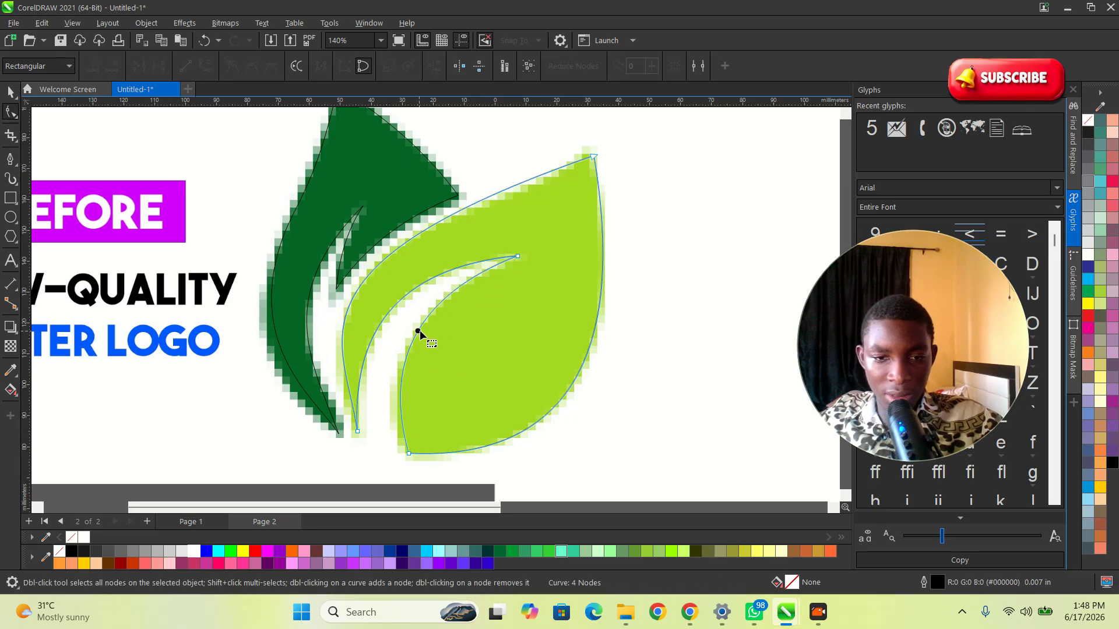
pyautogui.scroll(1, 419, 307)
pyautogui.scroll(-1, 411, 303)
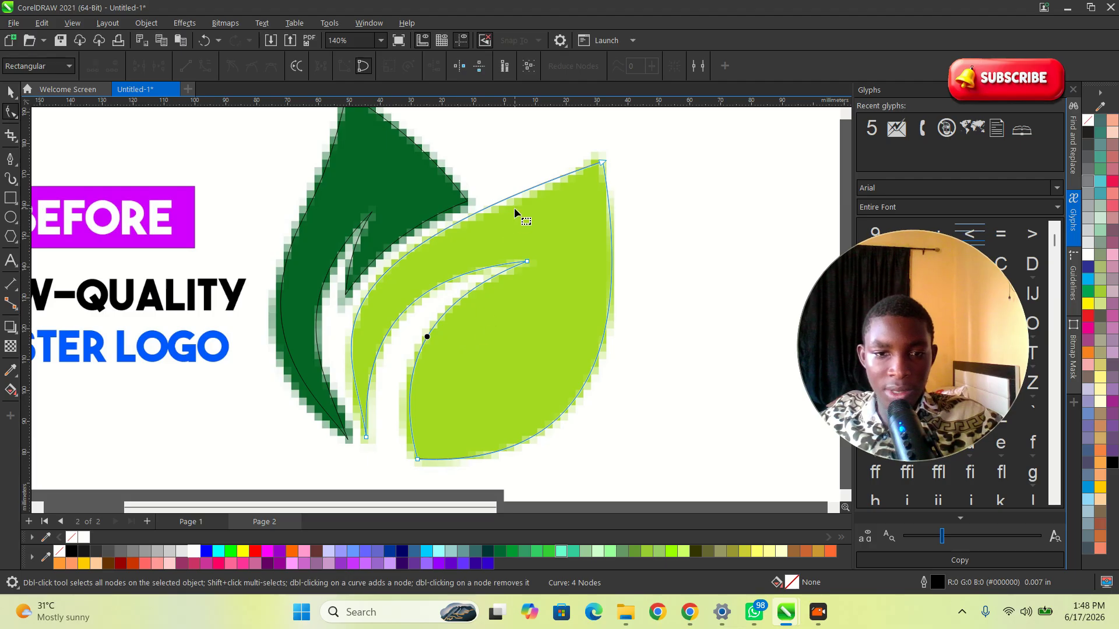
# Step: Fine-tune the control handles at the light leaf's tip and left base so the outline matches the bitmap
pyautogui.click(602, 162)
pyautogui.scroll(1, 528, 204)
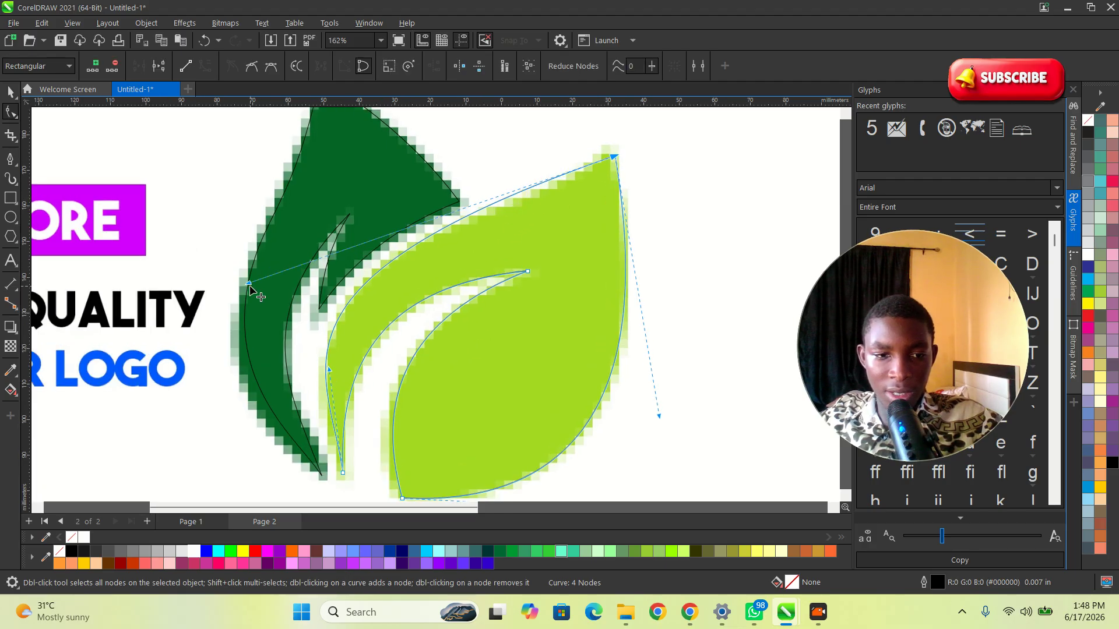
pyautogui.moveTo(249, 283); pyautogui.dragTo(550, 173)
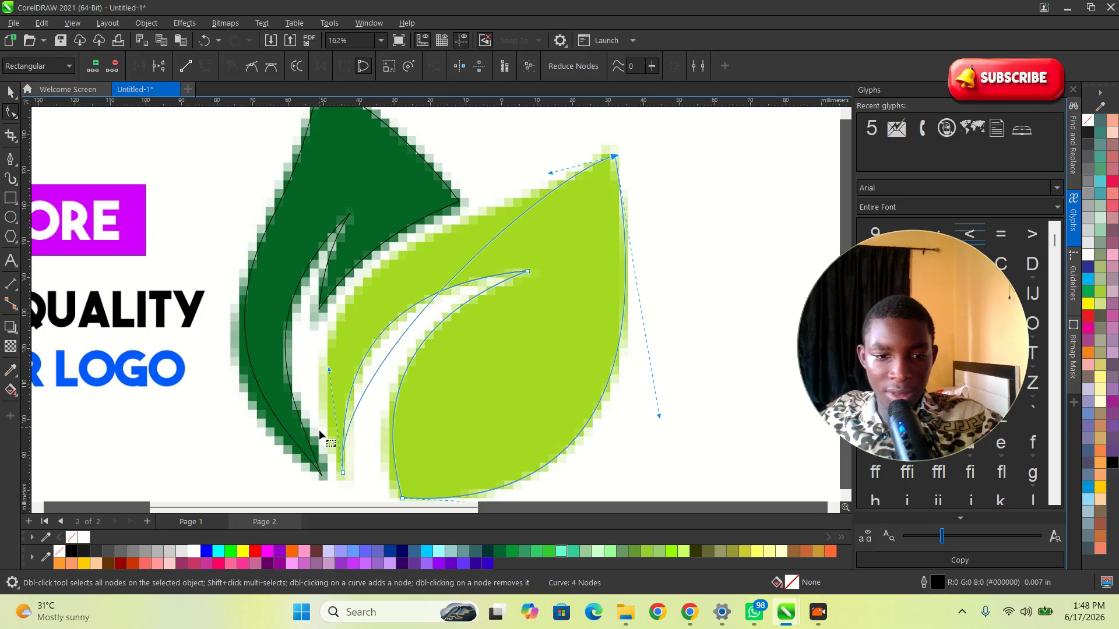
pyautogui.moveTo(330, 372); pyautogui.dragTo(258, 232)
pyautogui.scroll(1, 571, 184)
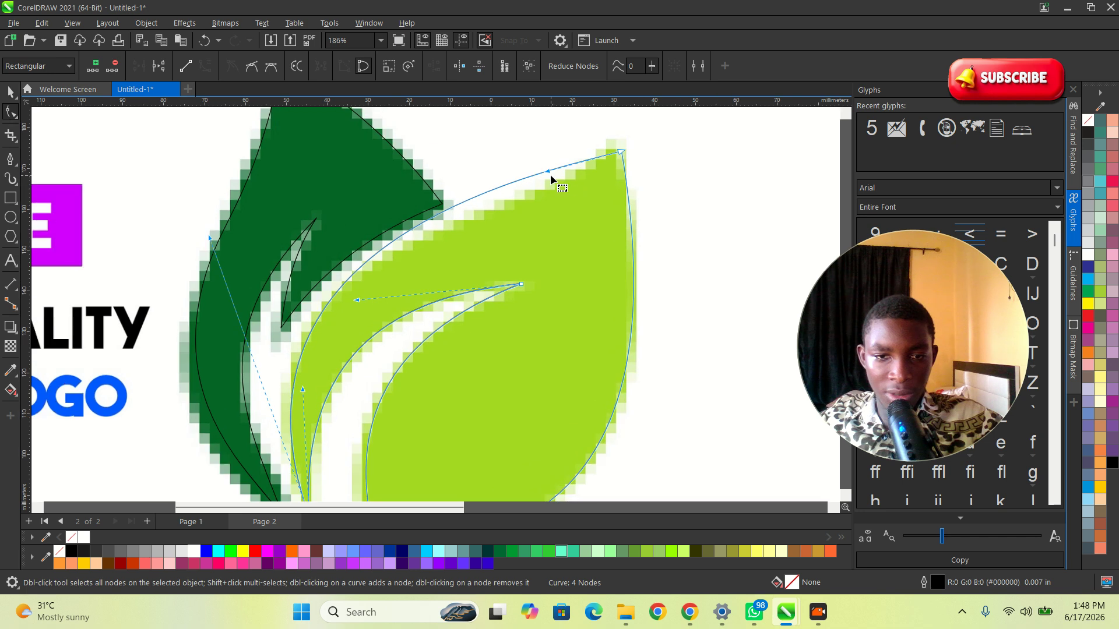
pyautogui.moveTo(549, 177); pyautogui.dragTo(576, 217)
pyautogui.moveTo(210, 239); pyautogui.dragTo(206, 215)
pyautogui.scroll(-2, 408, 239)
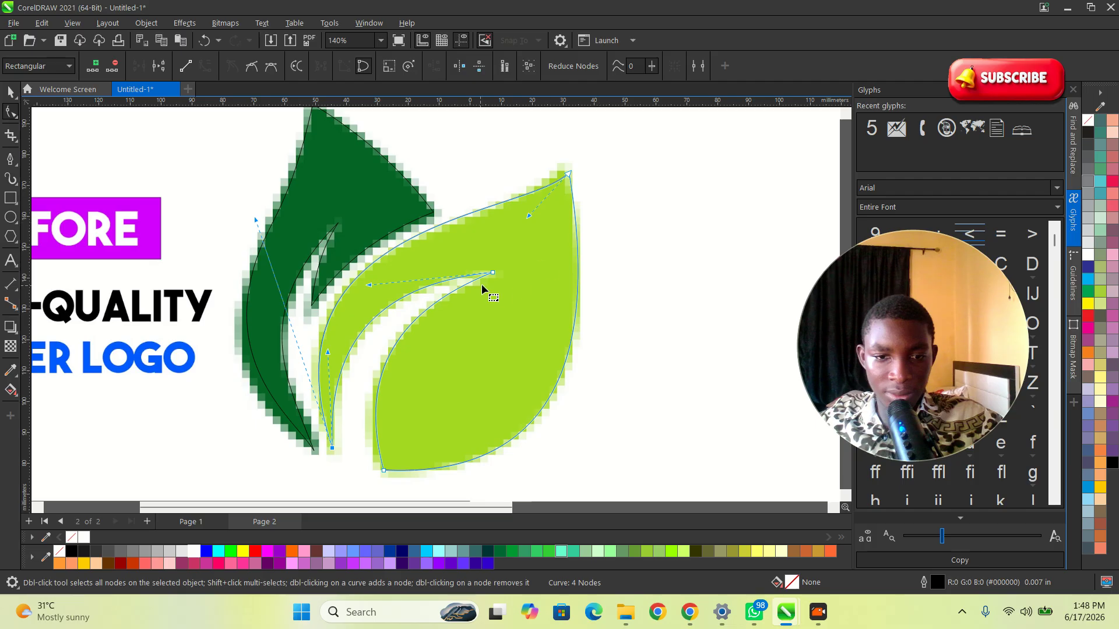
pyautogui.scroll(-2, 602, 328)
pyautogui.press('space')
pyautogui.scroll(1, 451, 294)
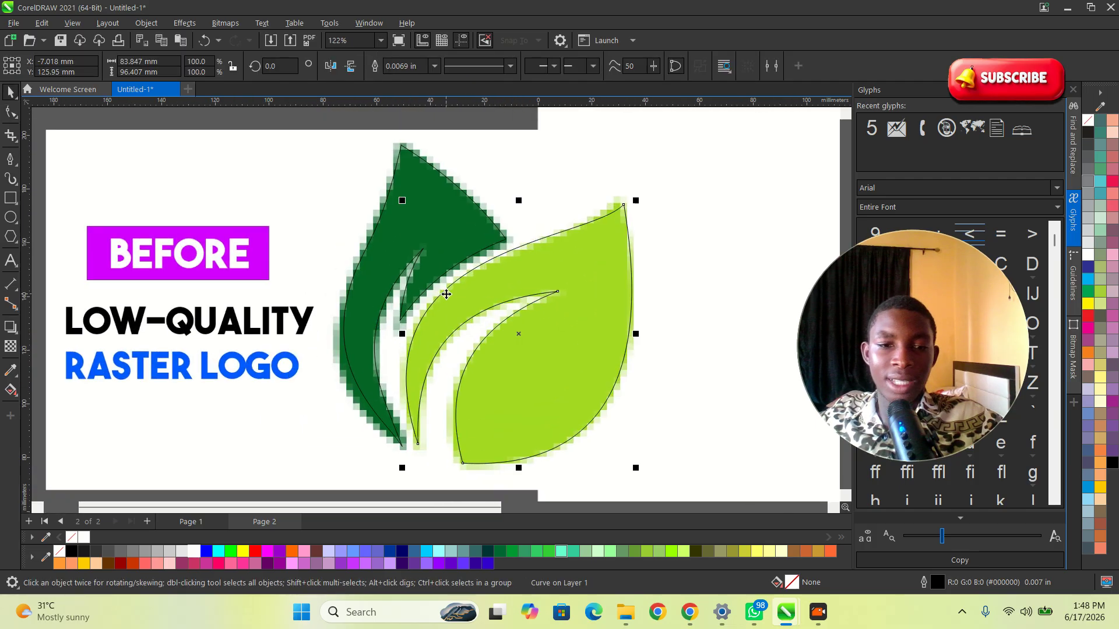
# Step: Select the dark leaf's outline with the Shape tool and delete the extra node on its left edge
pyautogui.click(464, 210)
pyautogui.press('space')
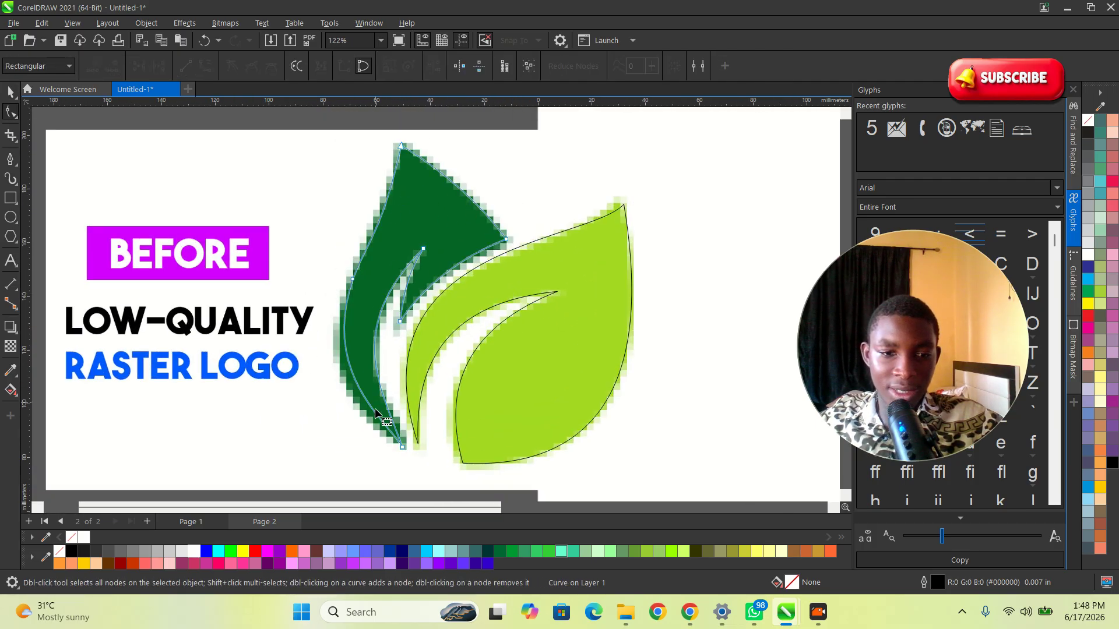
pyautogui.click(401, 447)
pyautogui.moveTo(320, 372)
pyautogui.mouseDown()
pyautogui.moveTo(307, 359)
pyautogui.moveTo(303, 368)
pyautogui.moveTo(320, 374)
pyautogui.mouseUp()
pyautogui.scroll(1, 357, 281)
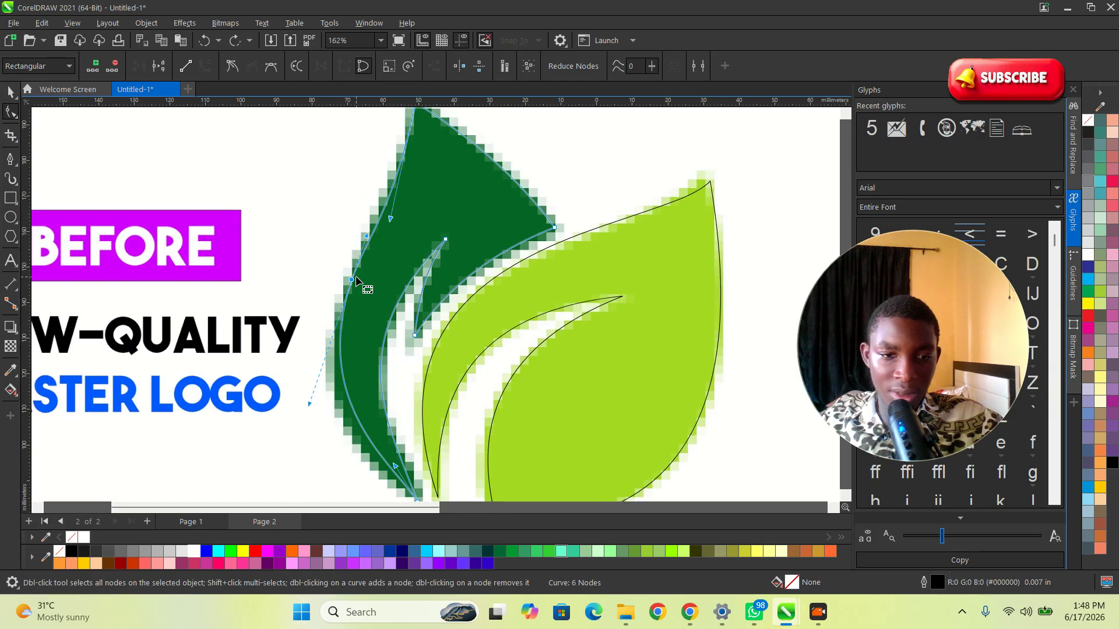
pyautogui.doubleClick(351, 281)
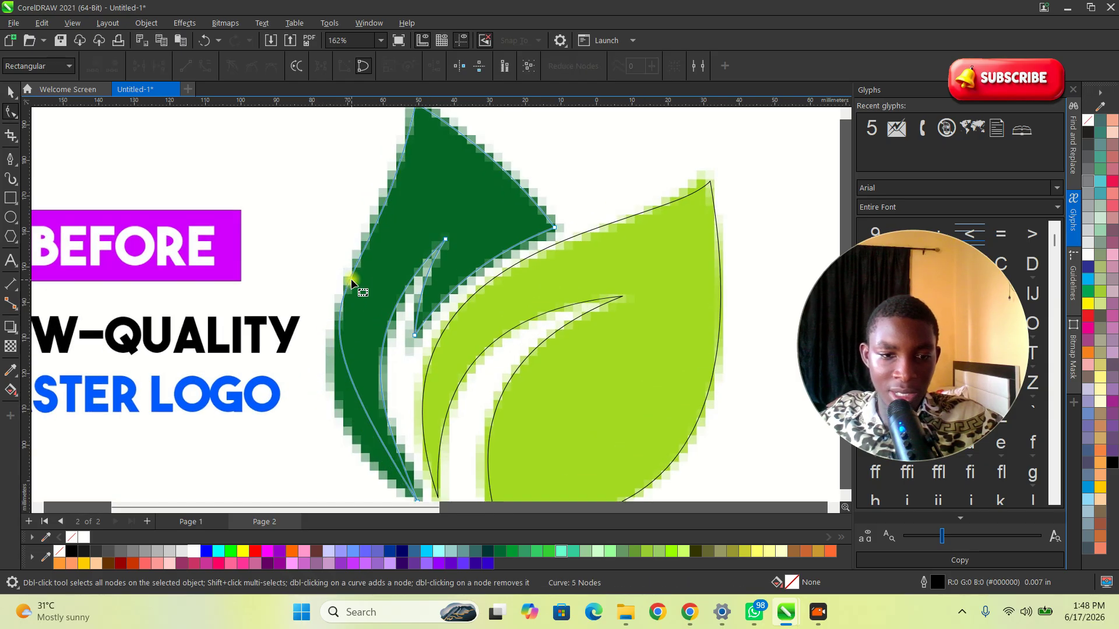
# Step: Adjust the control handles of the dark leaf's left edge curve so it follows the bitmap's outer edge
pyautogui.scroll(-1, 372, 368)
pyautogui.click(406, 469)
pyautogui.scroll(1, 348, 390)
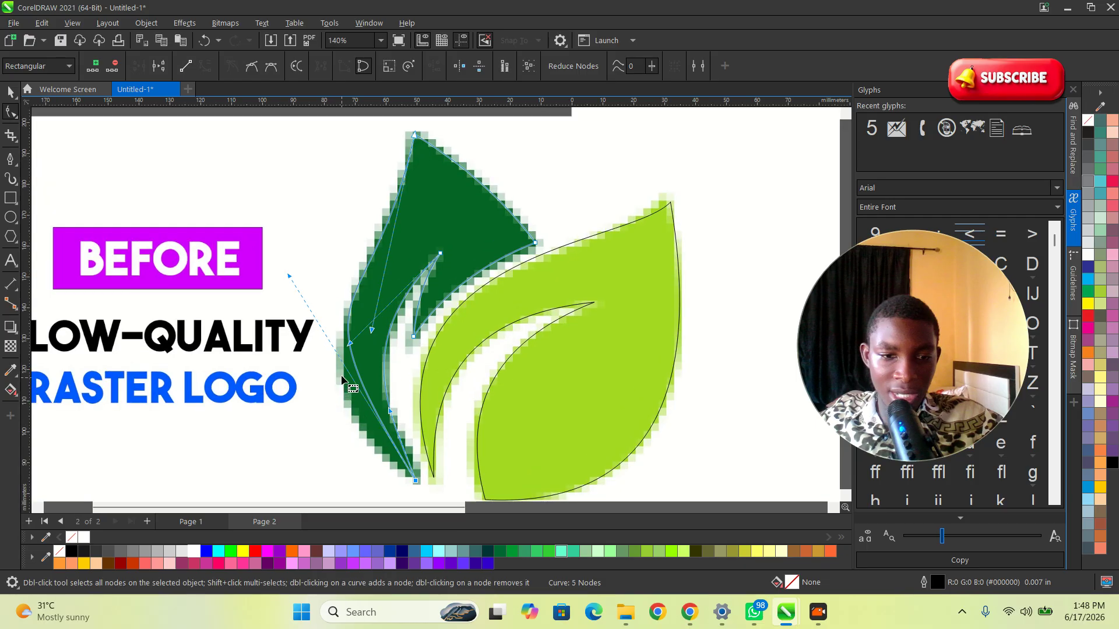
pyautogui.moveTo(290, 279); pyautogui.dragTo(262, 358)
pyautogui.moveTo(374, 332); pyautogui.dragTo(442, 178)
pyautogui.moveTo(259, 355); pyautogui.dragTo(240, 344)
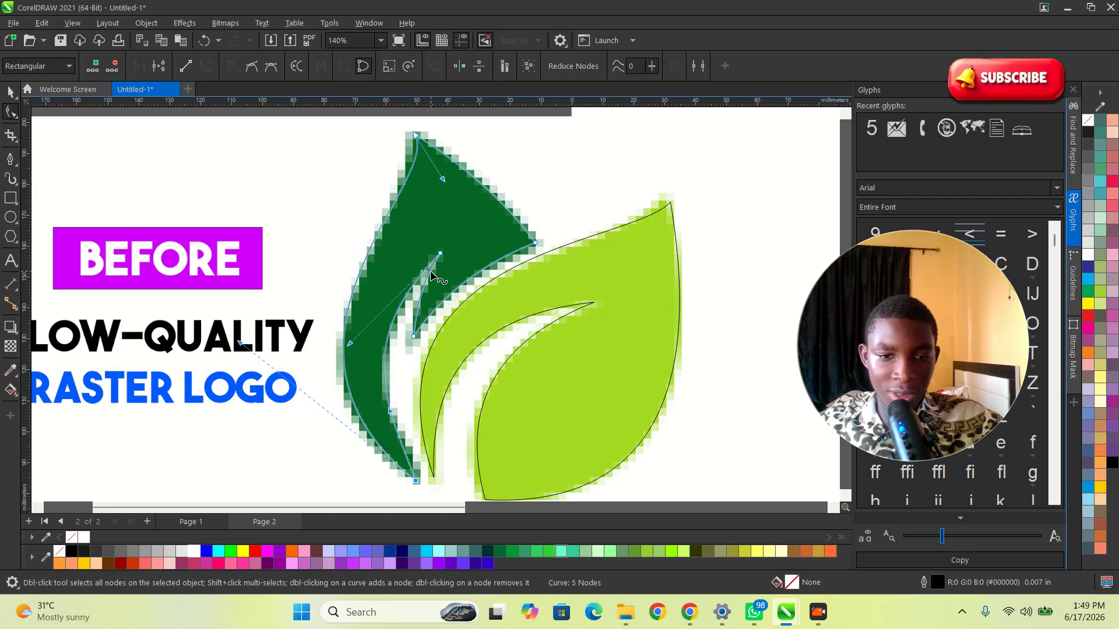
# Step: Select both leaf outlines and move them off the bitmap onto the blank page area to the right
pyautogui.scroll(-5, 434, 271)
pyautogui.press('space')
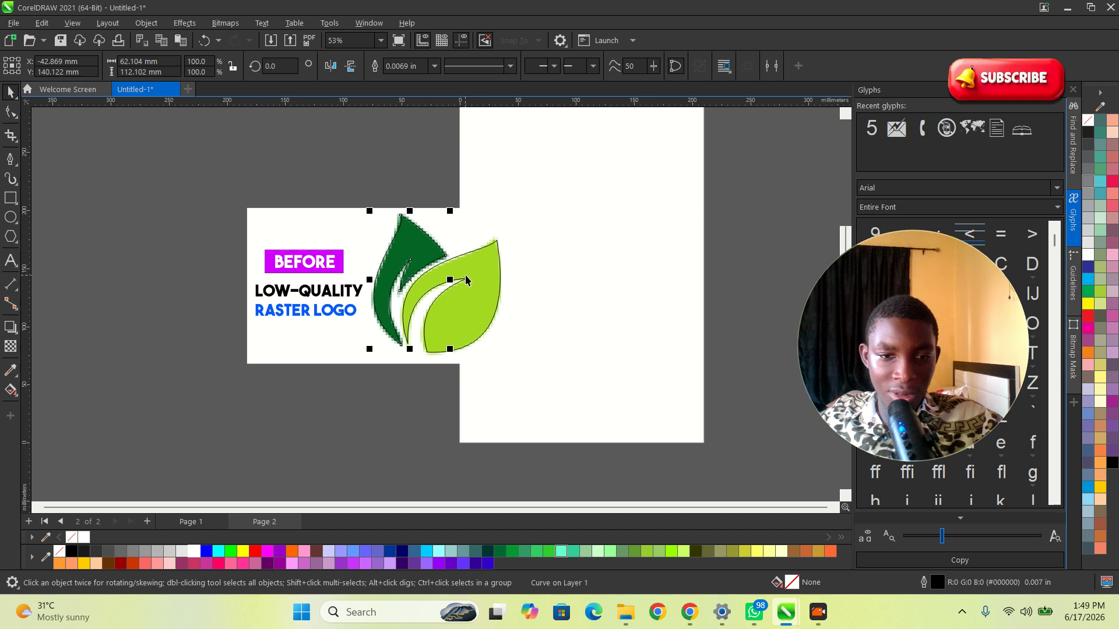
pyautogui.keyDown('shift'); pyautogui.click(463, 282); pyautogui.keyUp('shift')
pyautogui.moveTo(464, 282); pyautogui.dragTo(610, 283)
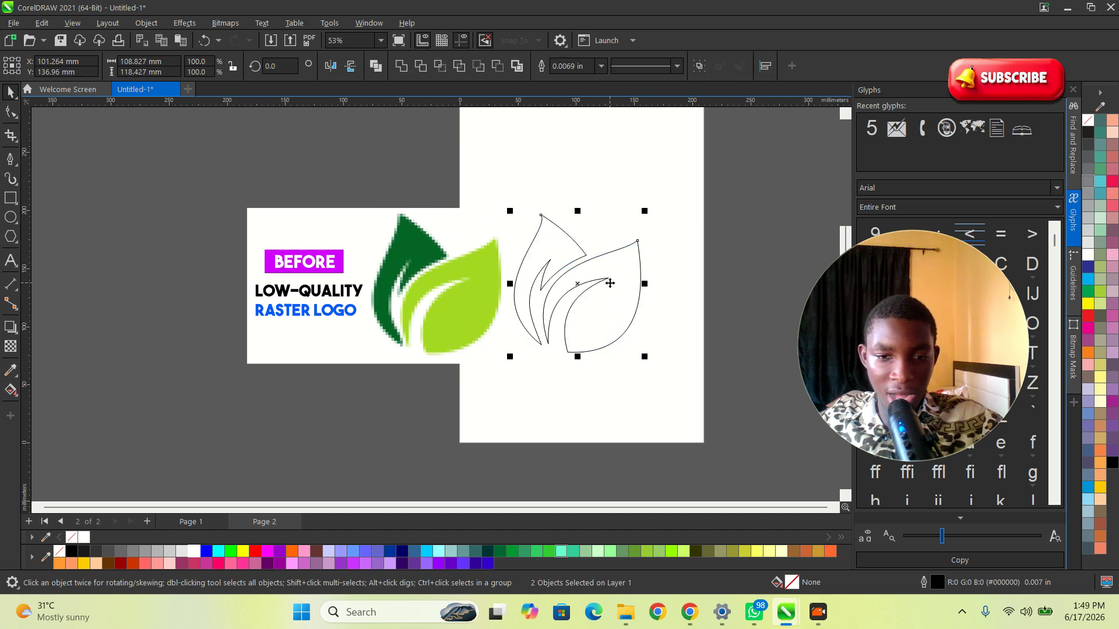
# Step: Sample the dark green (#056526) from the bitmap with the Color Eyedropper and fill the dark leaf outline with it
pyautogui.scroll(1, 610, 283)
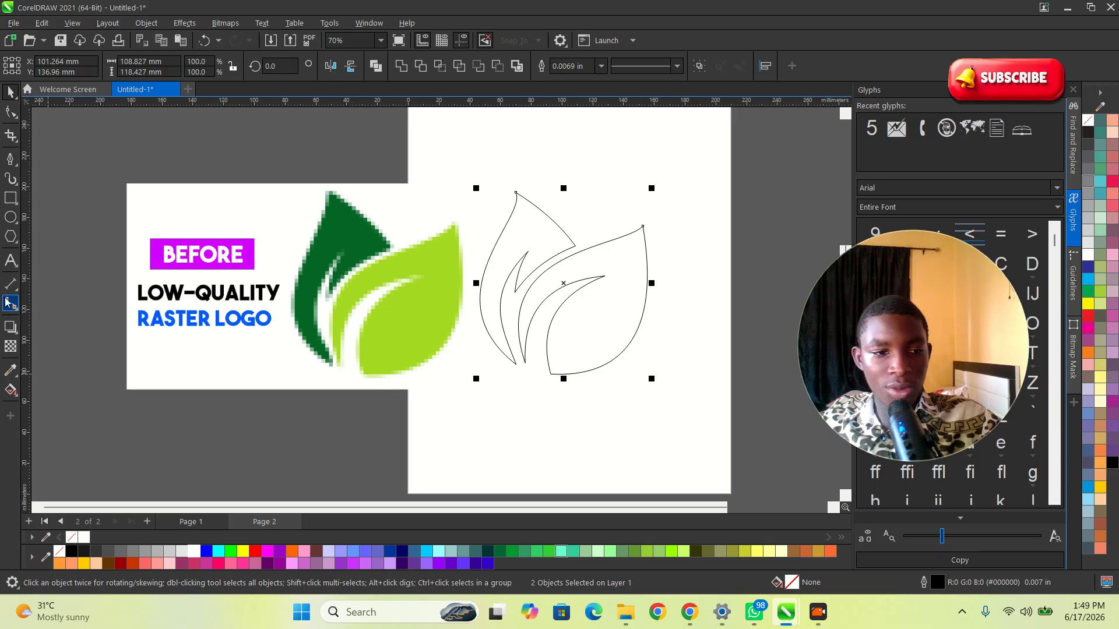
pyautogui.click(10, 372)
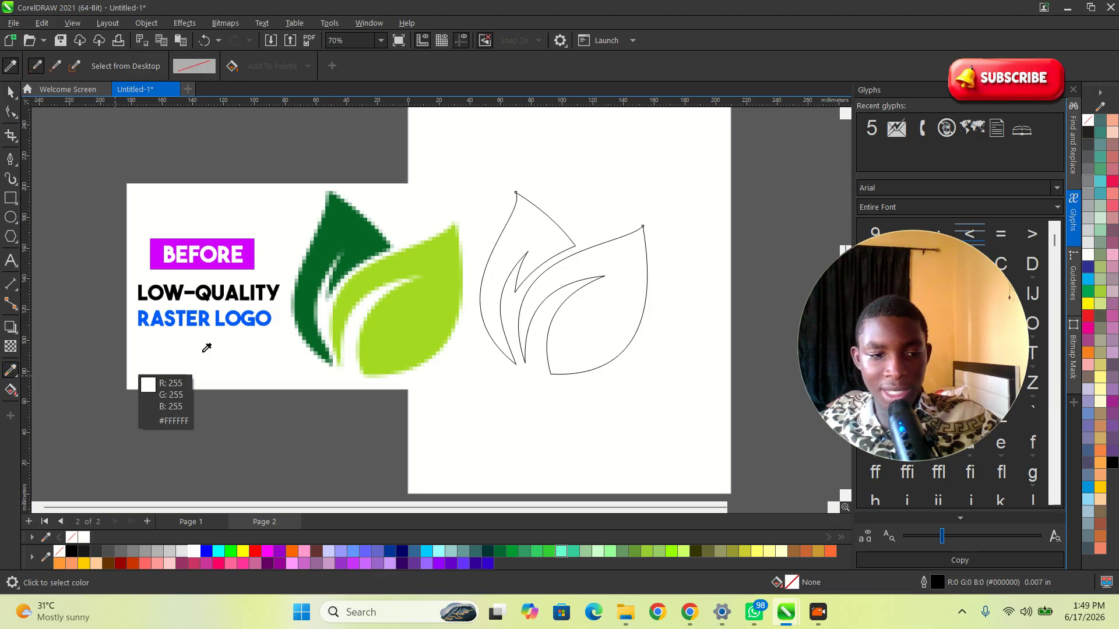
pyautogui.click(341, 228)
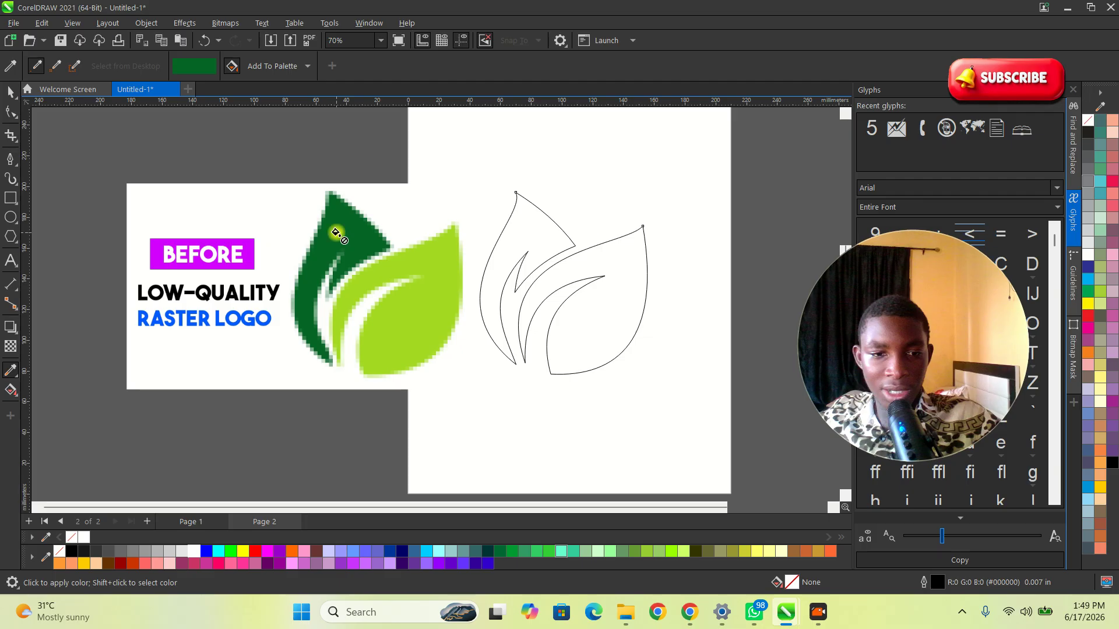
pyautogui.click(532, 231)
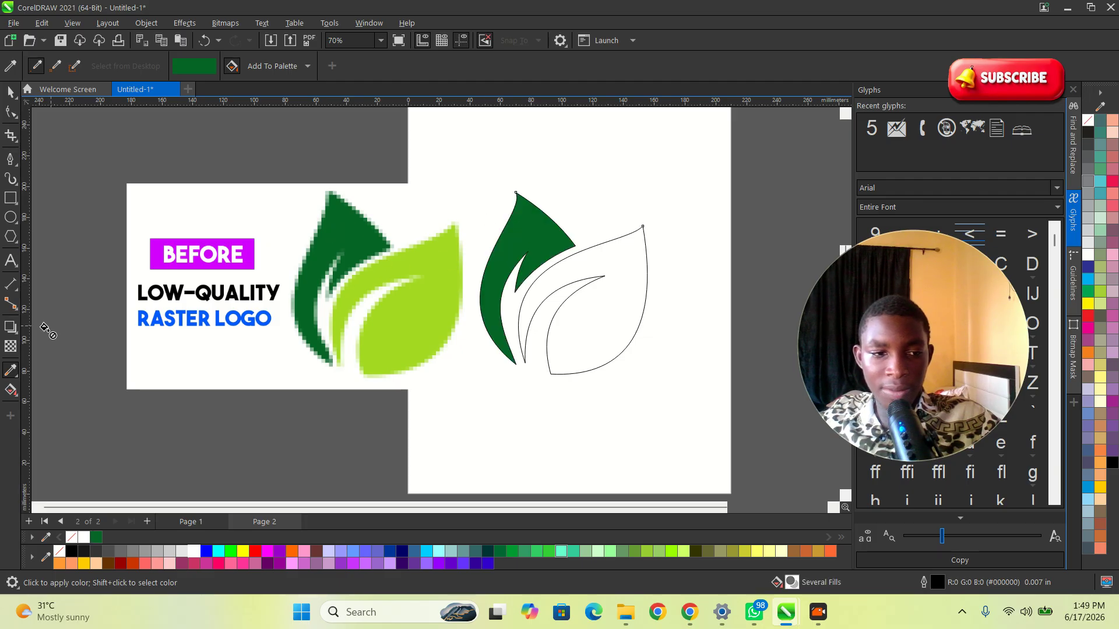
# Step: Sample the light green (#A4DA22) from the bitmap and fill the light leaf outline with it
pyautogui.rightClick(8, 376)
pyautogui.click(35, 399)
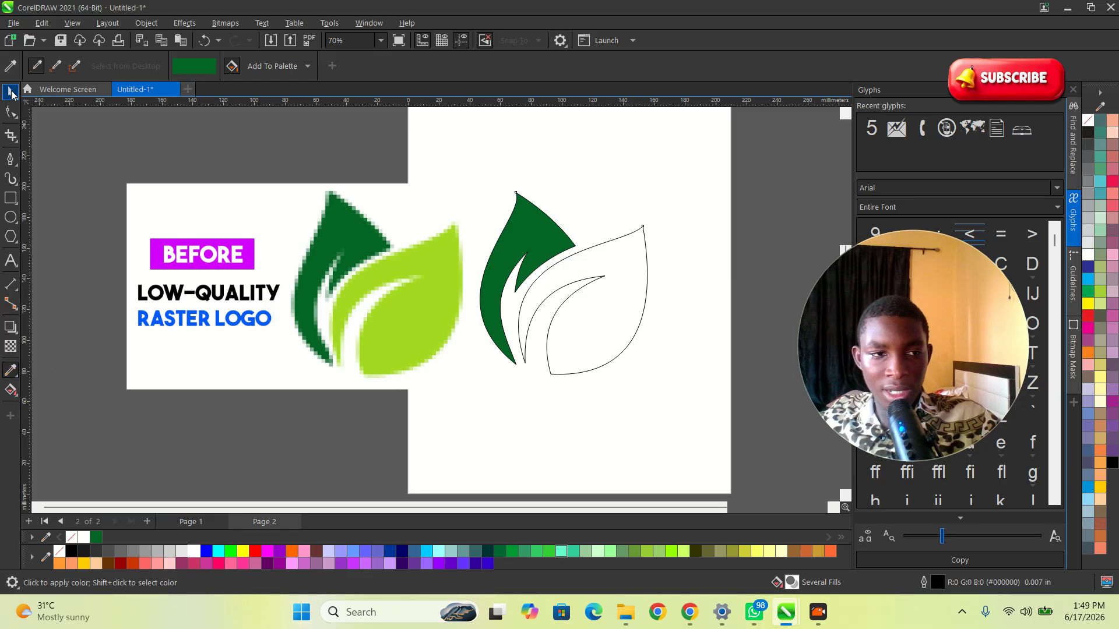
pyautogui.click(11, 67)
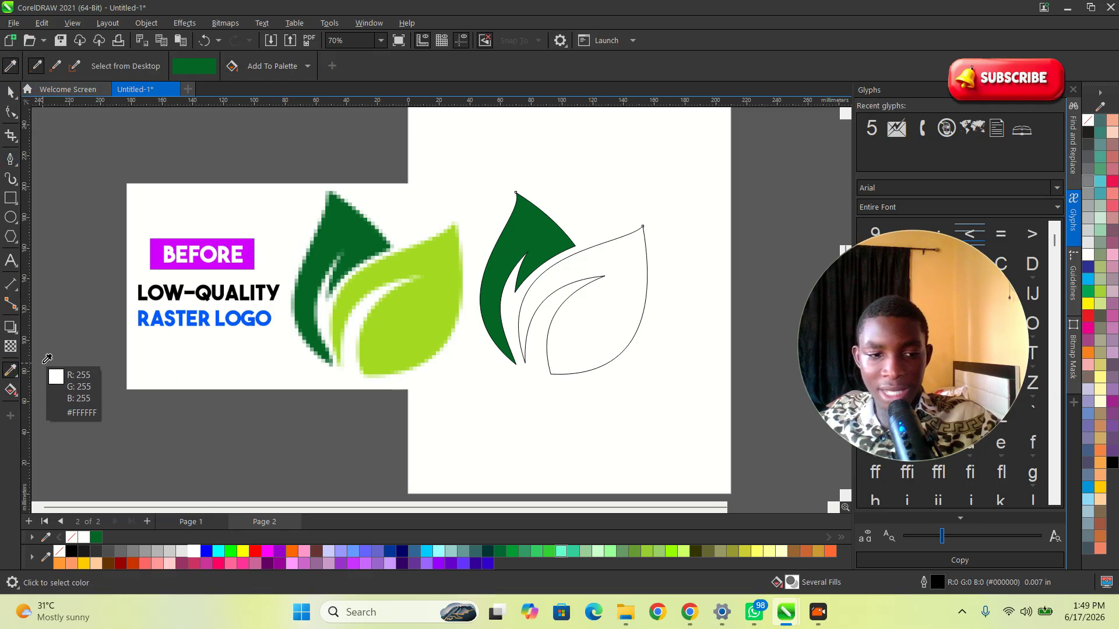
pyautogui.click(420, 302)
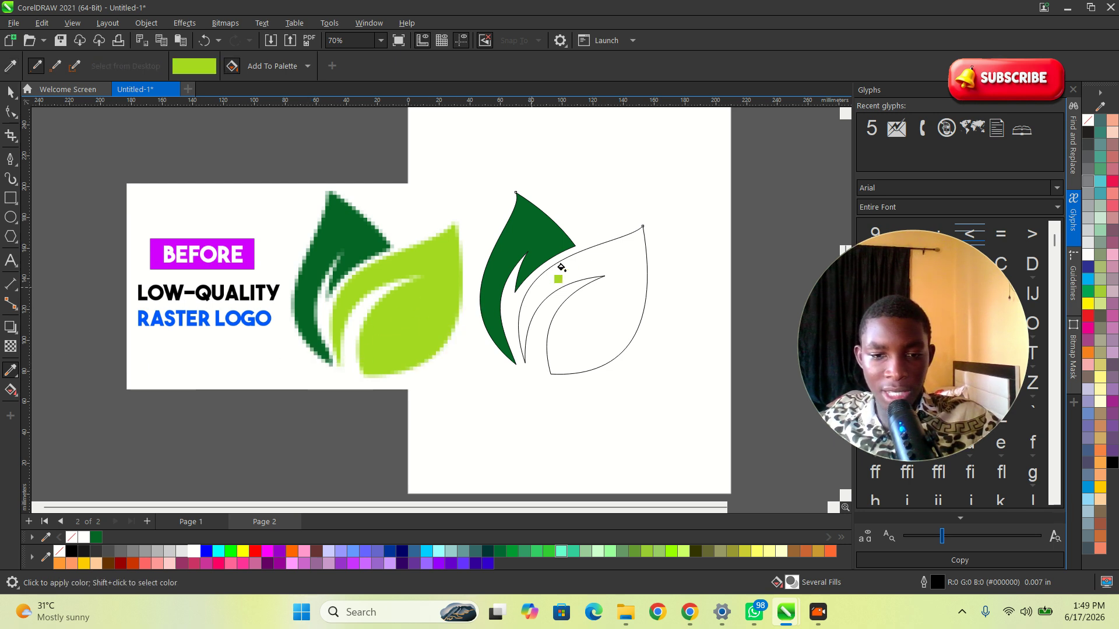
pyautogui.click(622, 267)
# Step: Select both filled leaves and set their outline to None
pyautogui.press('space')
pyautogui.scroll(2, 624, 244)
pyautogui.scroll(-2, 444, 337)
pyautogui.moveTo(682, 430); pyautogui.dragTo(371, 190)
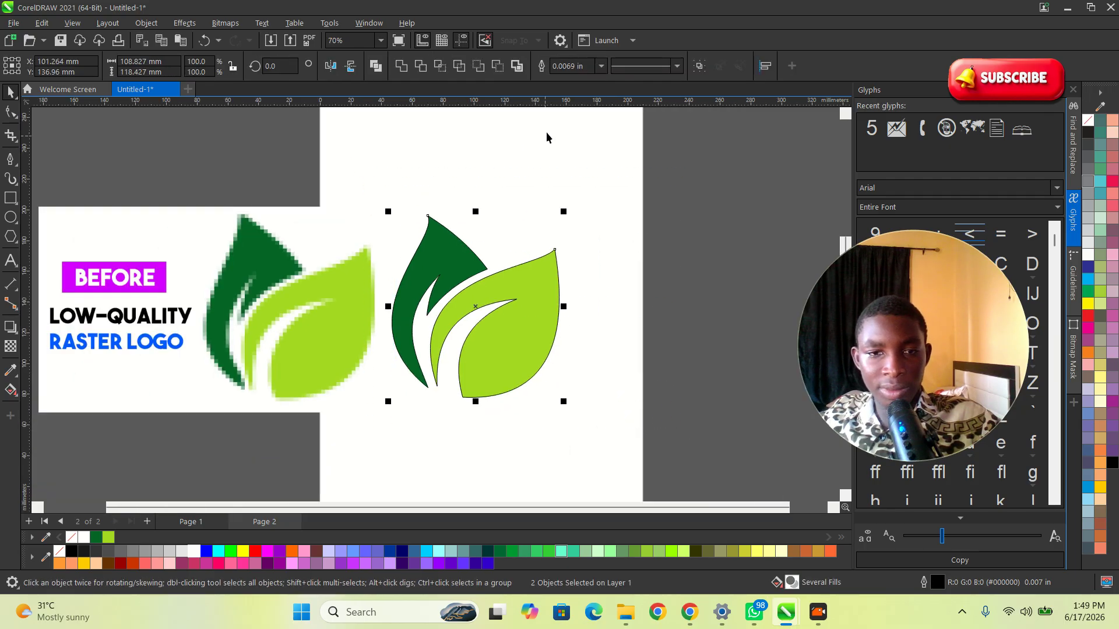
pyautogui.click(603, 66)
pyautogui.click(564, 77)
# Step: Reposition both vector leaves slightly on the page, then deselect them
pyautogui.click(561, 335)
pyautogui.moveTo(530, 369); pyautogui.dragTo(304, 170)
pyautogui.moveTo(440, 269); pyautogui.dragTo(486, 267)
pyautogui.scroll(1, 517, 302)
pyautogui.scroll(-2, 423, 306)
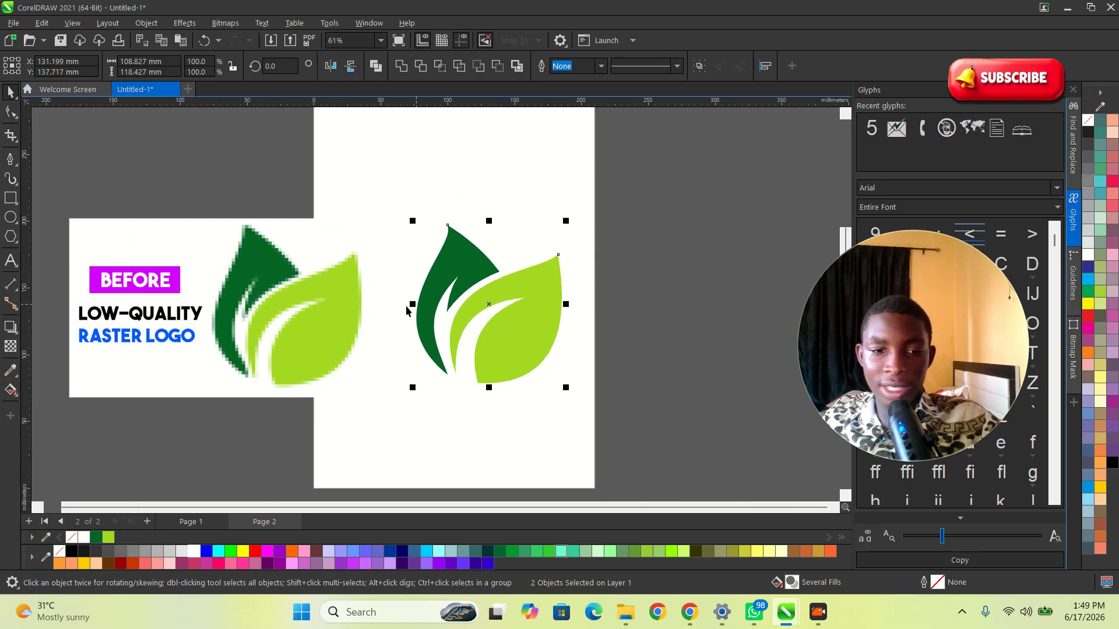
pyautogui.scroll(1, 320, 338)
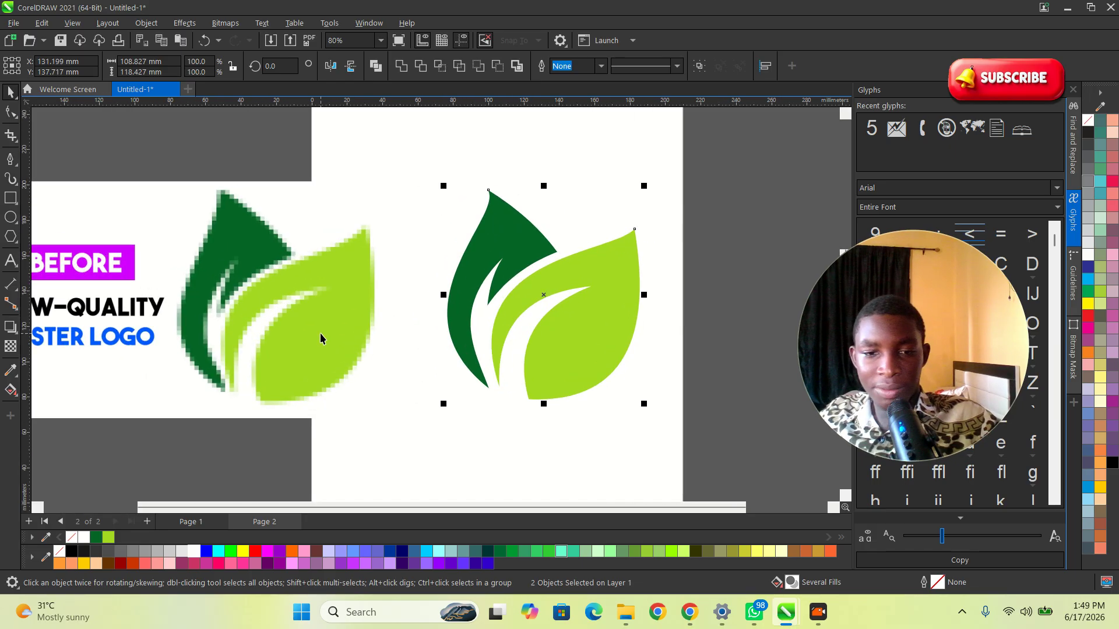
pyautogui.scroll(-2, 526, 341)
pyautogui.moveTo(668, 412); pyautogui.dragTo(476, 218)
pyautogui.scroll(3, 531, 358)
pyautogui.moveTo(564, 321); pyautogui.dragTo(558, 327)
pyautogui.scroll(3, 534, 351)
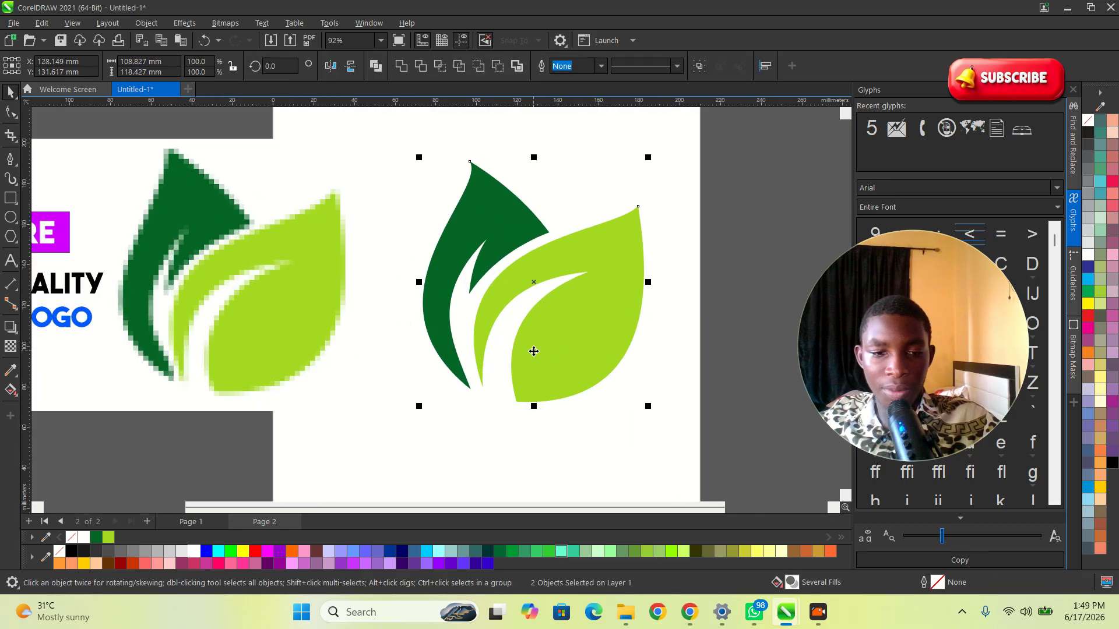
pyautogui.click(715, 372)
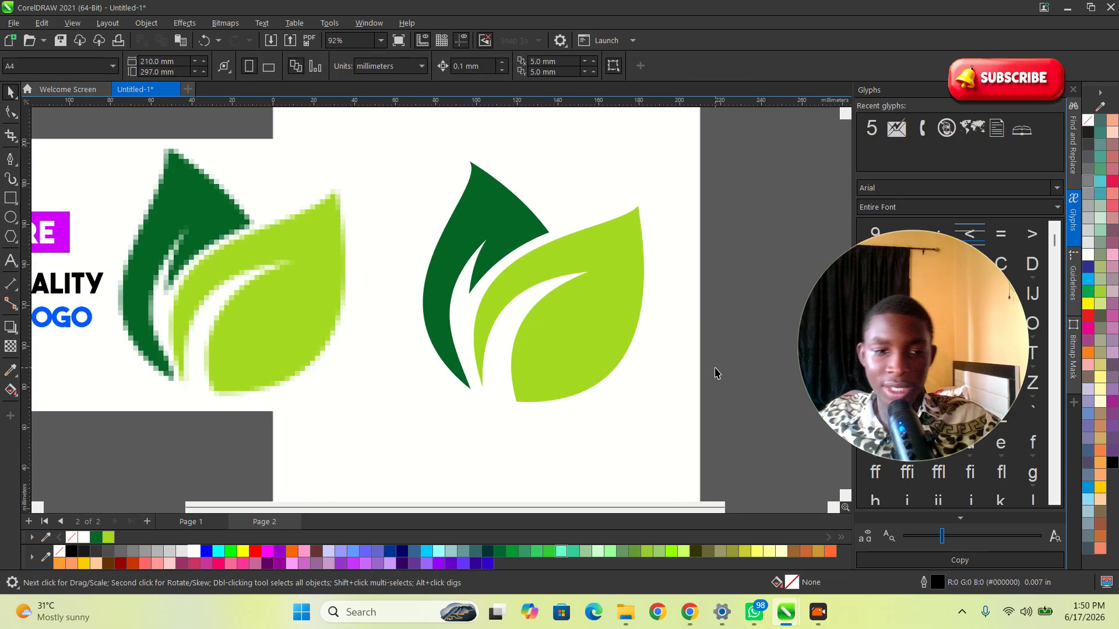
# Step: Select the raster logo bitmap and move it into empty canvas space to the right of the page
pyautogui.scroll(-3, 384, 242)
pyautogui.scroll(-2, 451, 281)
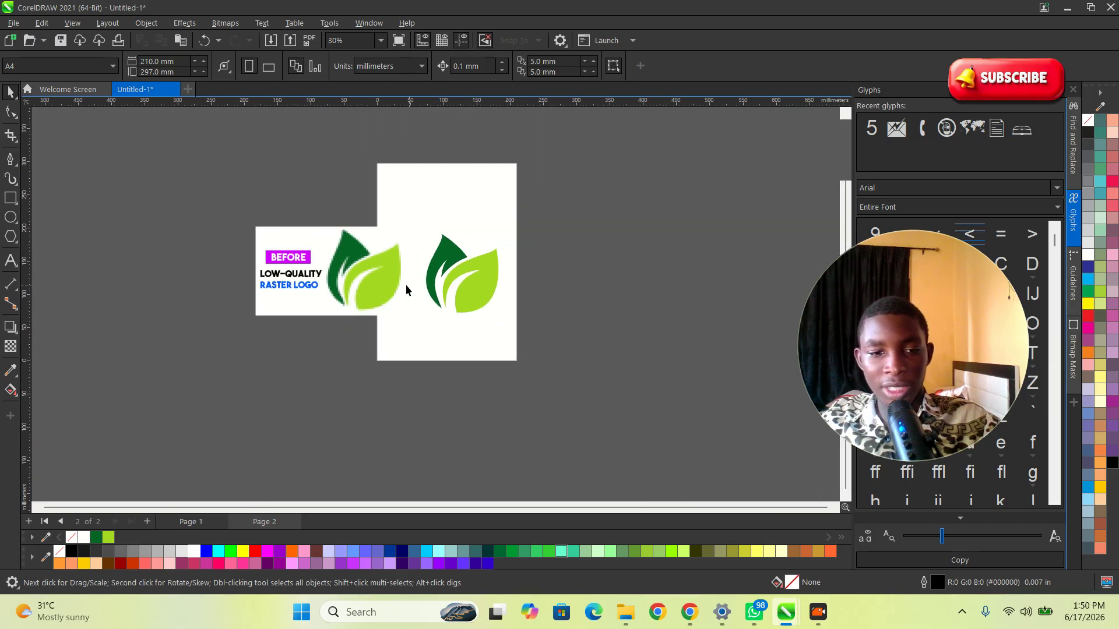
pyautogui.click(296, 259)
pyautogui.scroll(-1, 298, 275)
pyautogui.moveTo(355, 286); pyautogui.dragTo(619, 320)
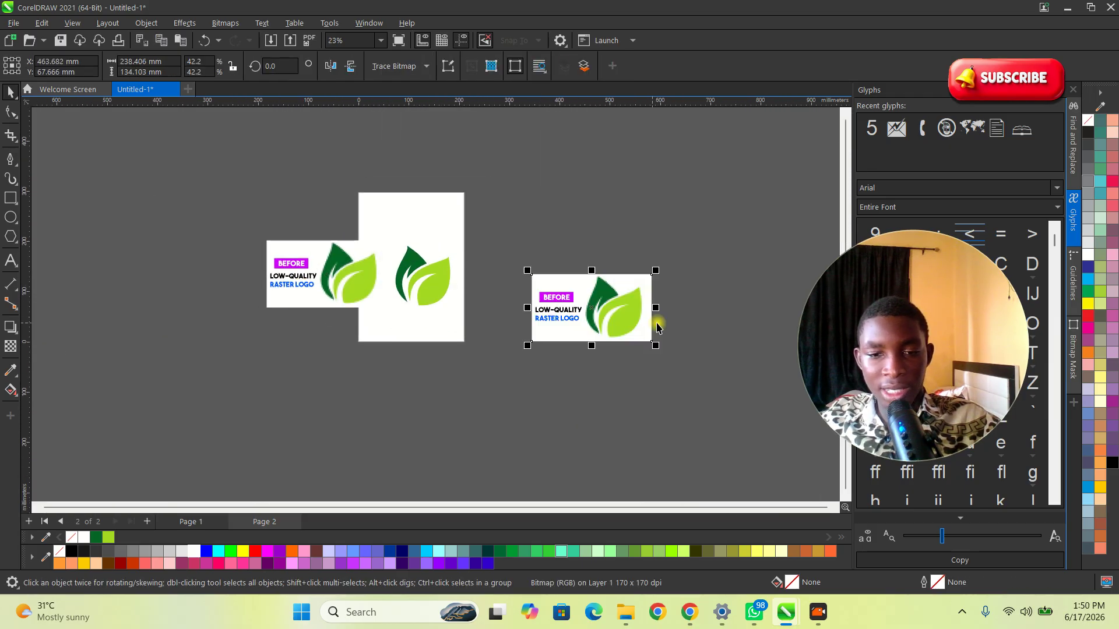
# Step: Crop the bitmap with the Shape tool by moving its left edge in, removing the text and keeping only the leaves
pyautogui.scroll(2, 693, 314)
pyautogui.scroll(2, 564, 286)
pyautogui.moveTo(562, 280); pyautogui.dragTo(472, 261)
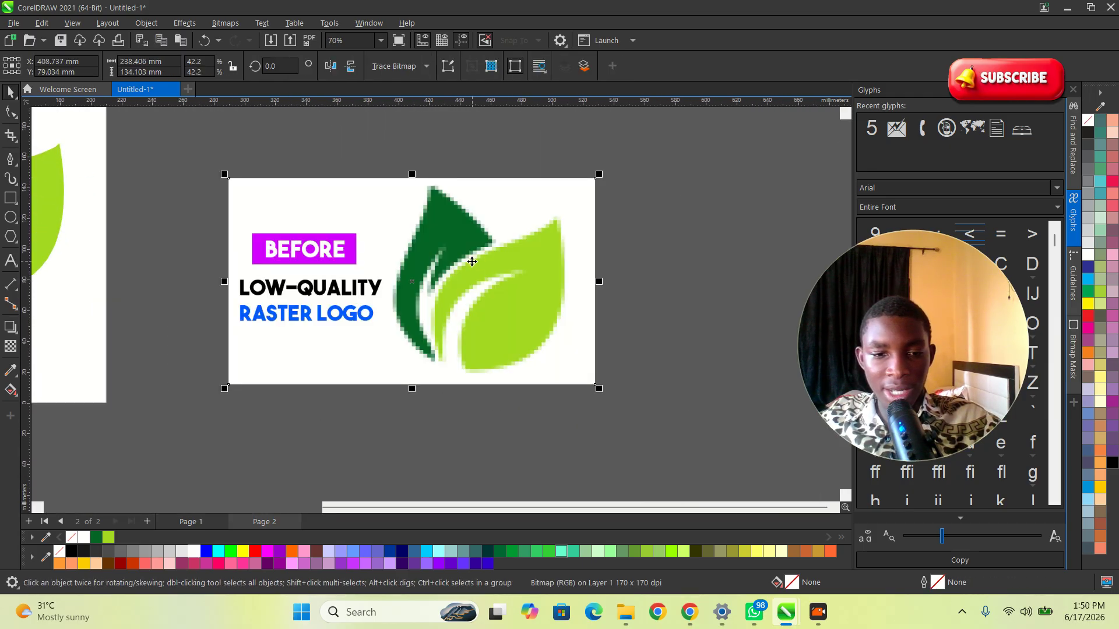
pyautogui.press('F10')
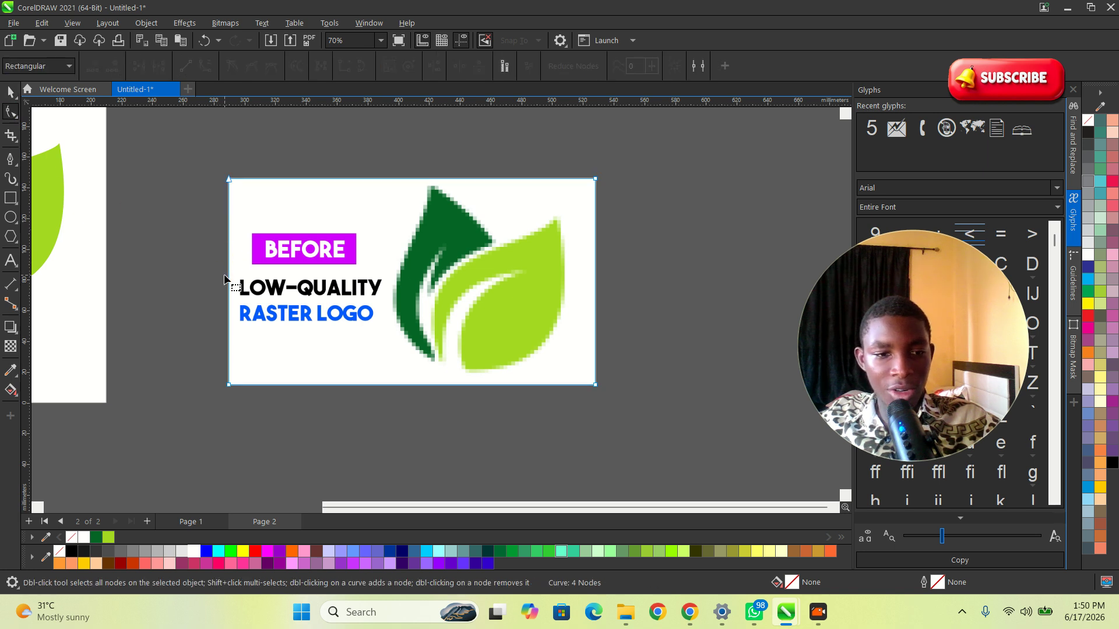
pyautogui.moveTo(228, 280); pyautogui.dragTo(388, 286)
pyautogui.press('space')
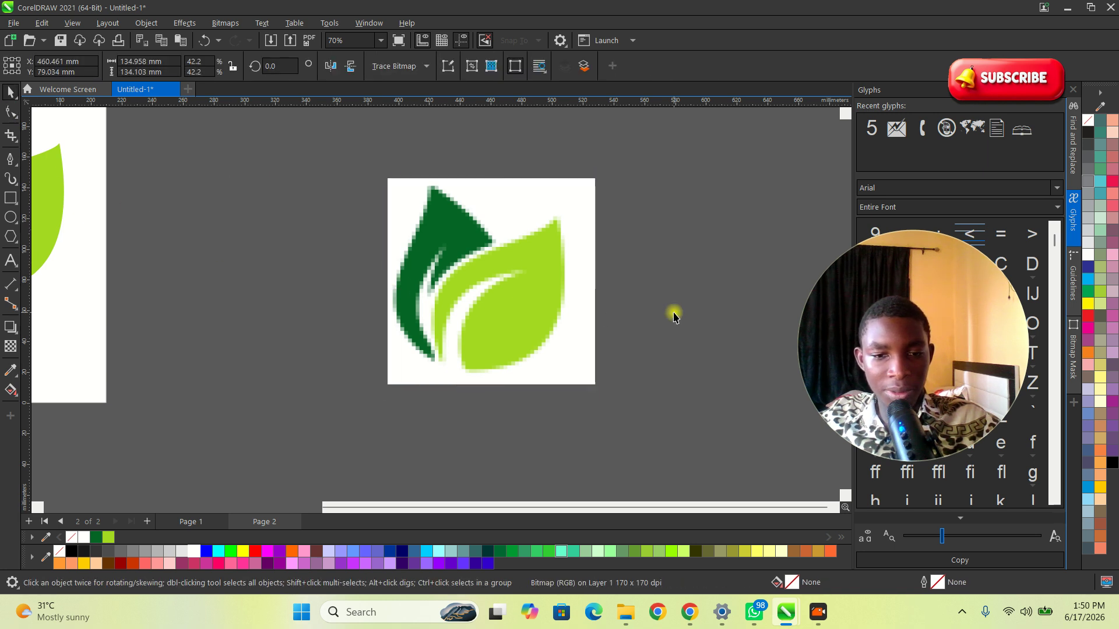
# Step: Convert the cropped image to a 300 dpi RGB Color (24-bit) bitmap with anti-aliasing and transparent background
pyautogui.moveTo(544, 303); pyautogui.dragTo(520, 298)
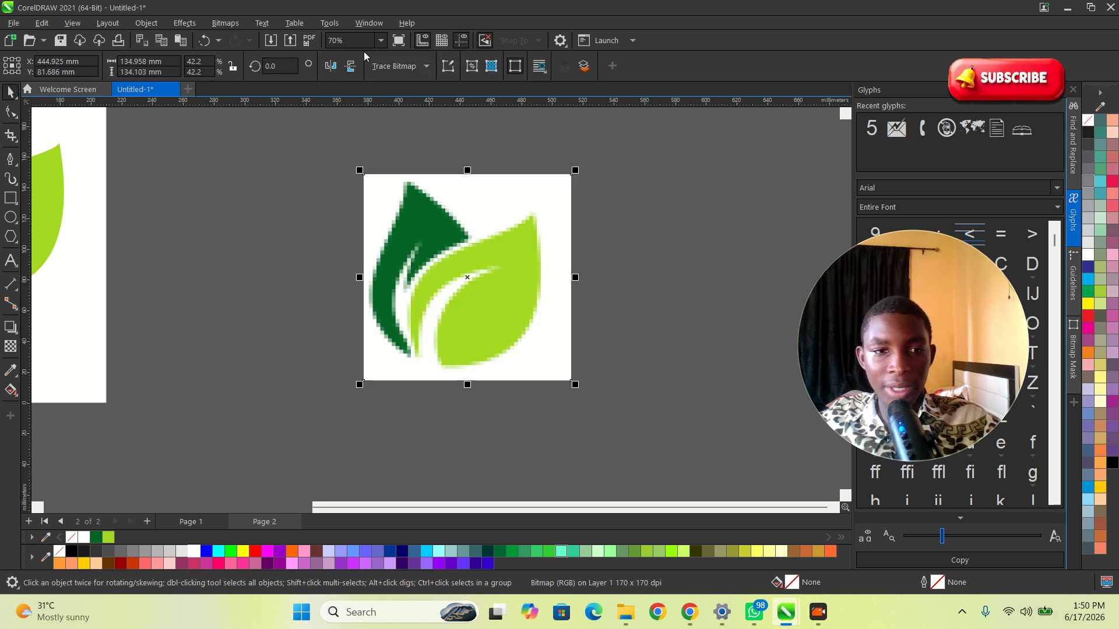
pyautogui.click(224, 23)
pyautogui.click(251, 38)
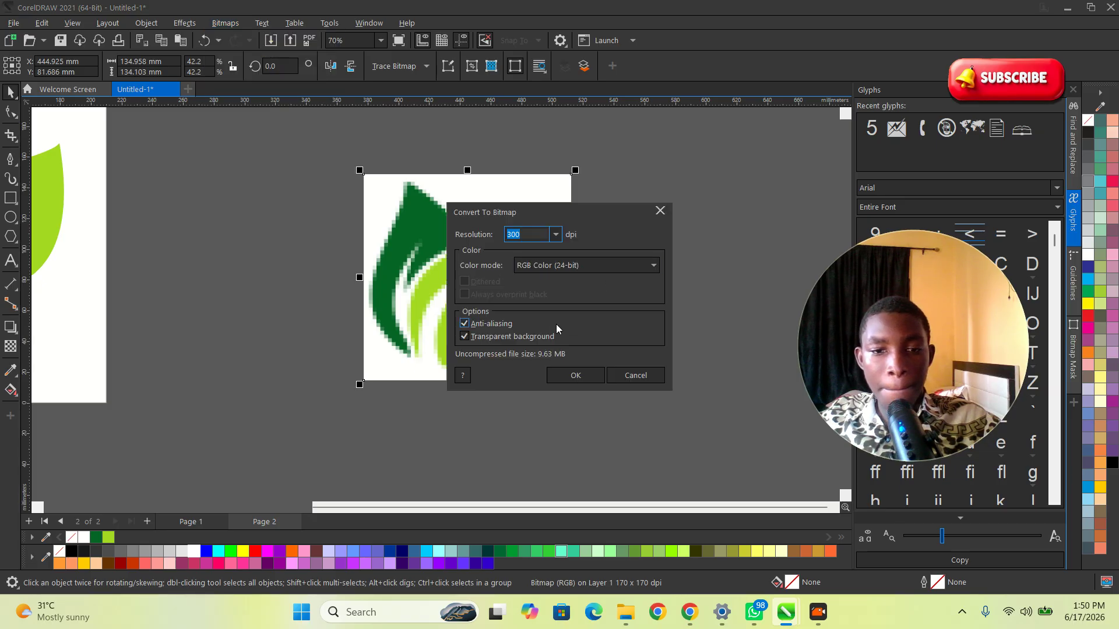
pyautogui.click(570, 376)
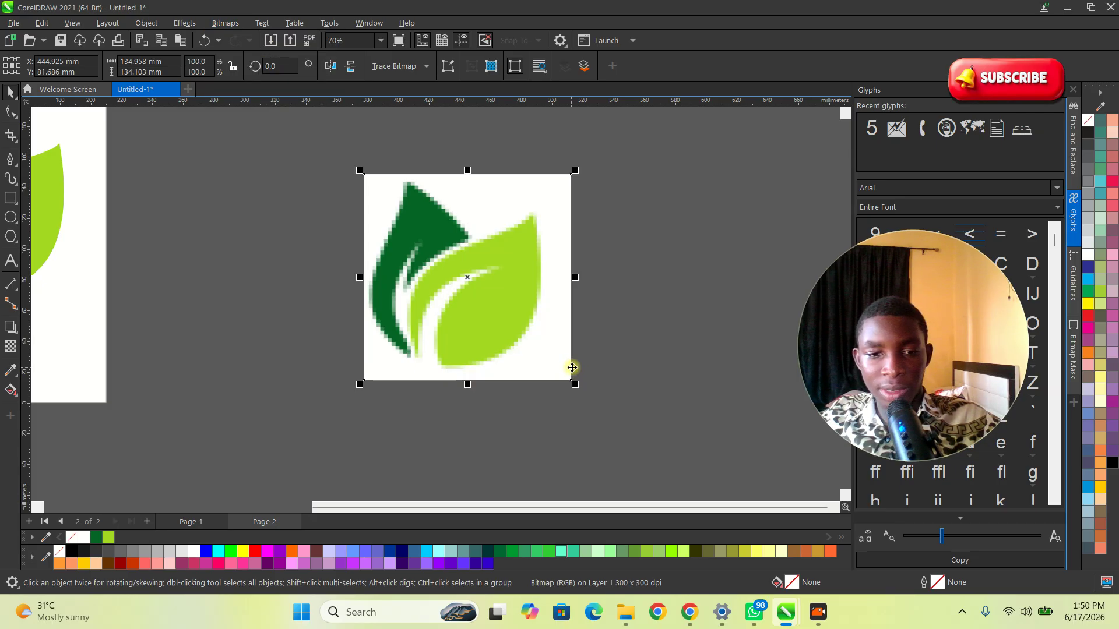
# Step: Apply Quick Trace to the converted bitmap
pyautogui.moveTo(501, 290); pyautogui.dragTo(443, 289)
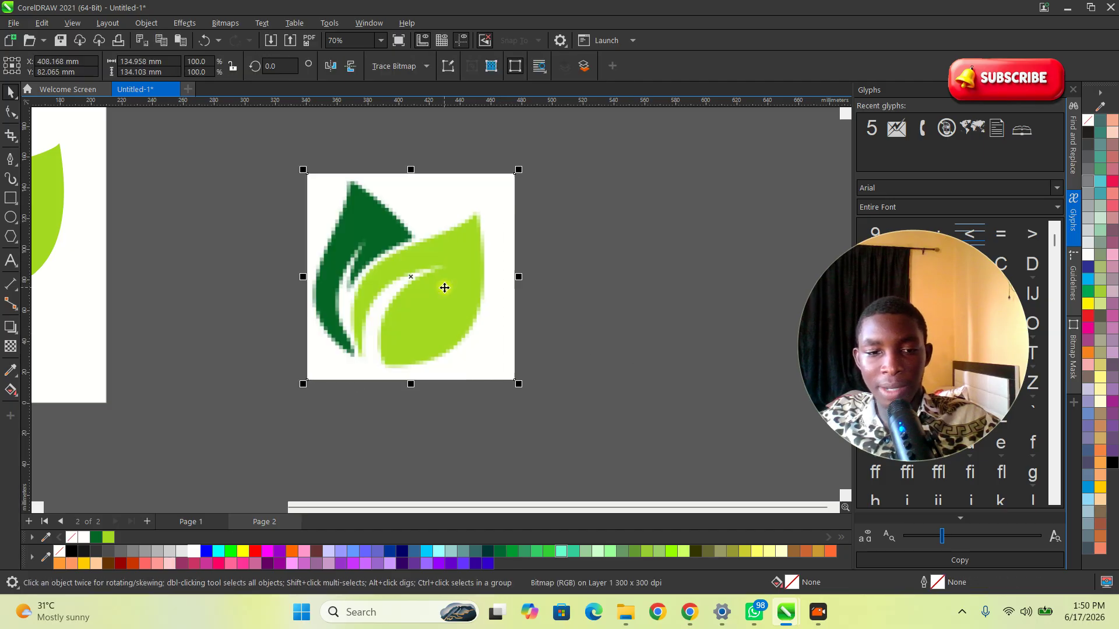
pyautogui.click(413, 69)
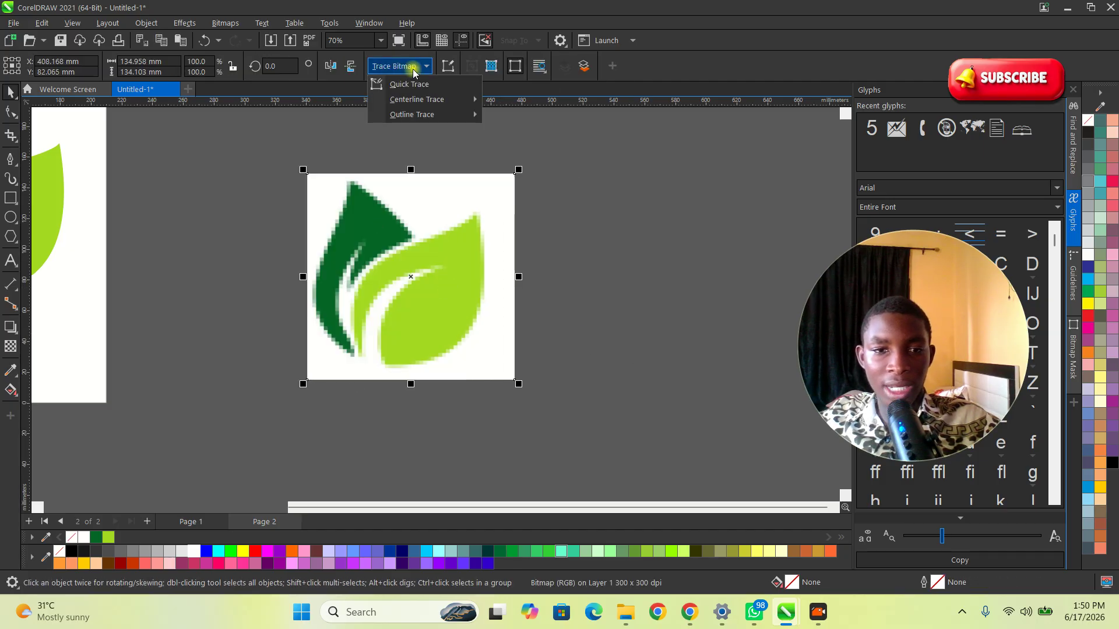
pyautogui.click(384, 83)
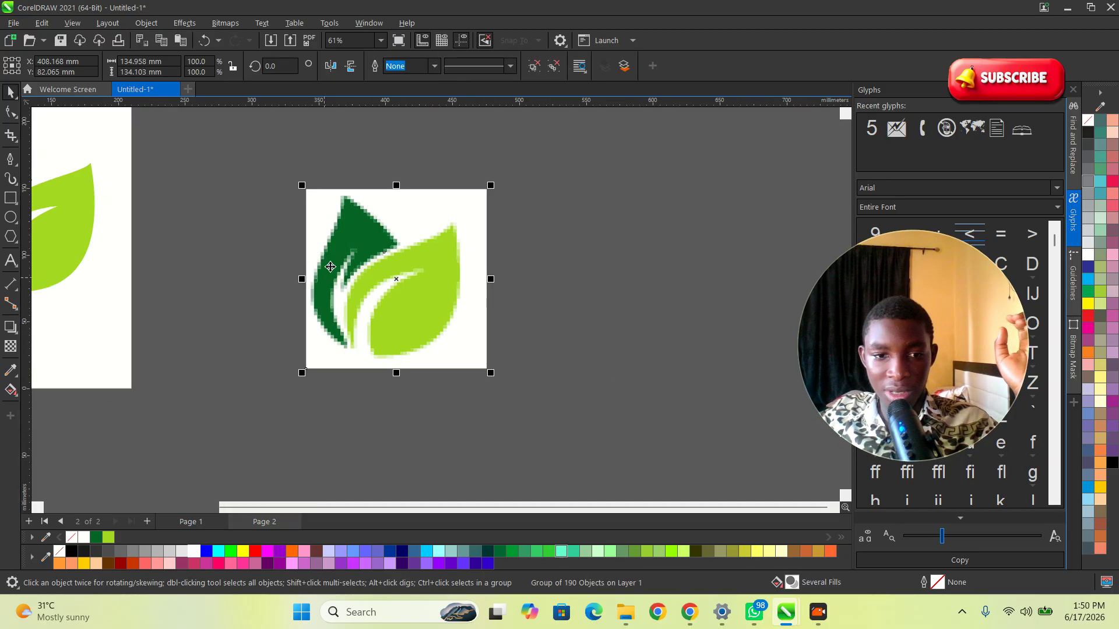
# Step: Move the quick-traced result beside the original bitmap and zoom in to compare its edges
pyautogui.scroll(4, 373, 240)
pyautogui.scroll(-3, 373, 240)
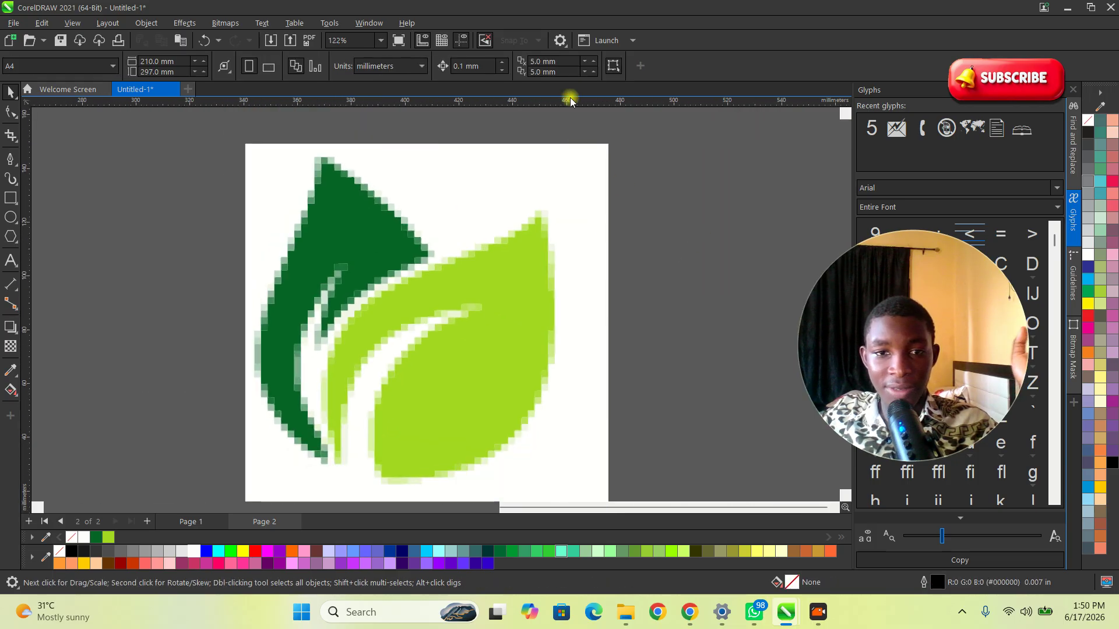
pyautogui.scroll(-1, 541, 293)
pyautogui.click(533, 67)
pyautogui.scroll(-1, 407, 204)
pyautogui.moveTo(481, 203); pyautogui.dragTo(646, 193)
pyautogui.scroll(2, 567, 249)
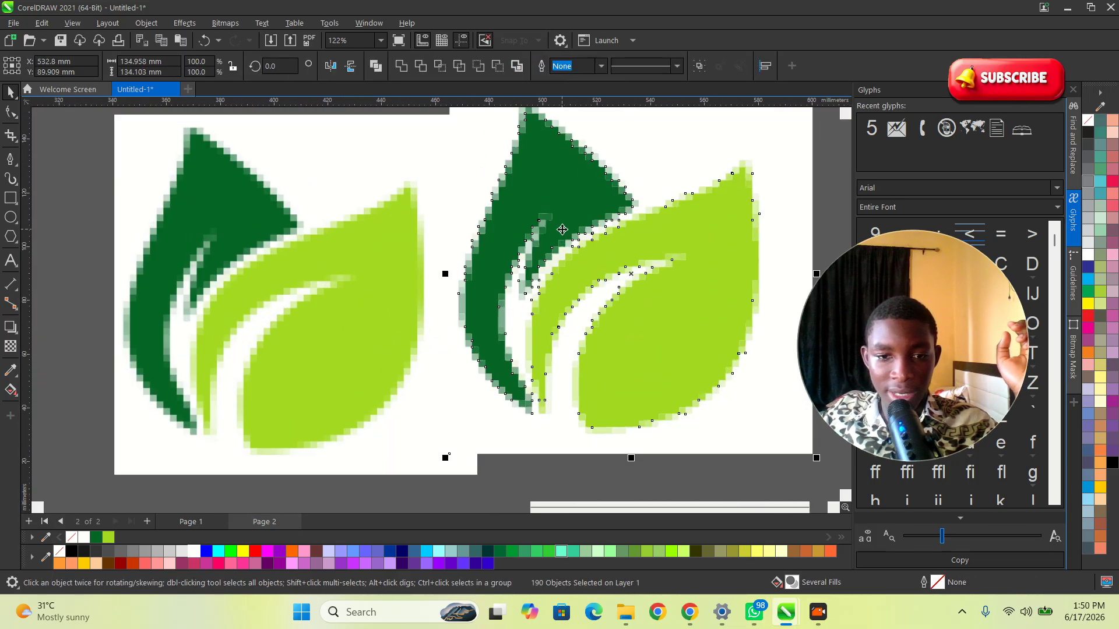
pyautogui.scroll(4, 562, 230)
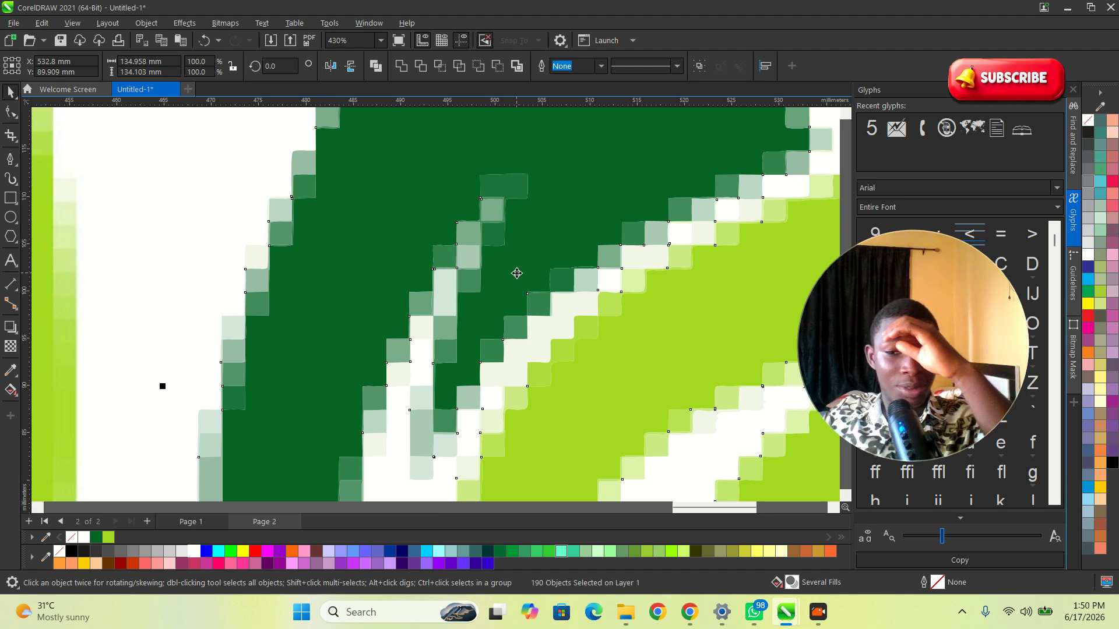
pyautogui.scroll(-6, 517, 273)
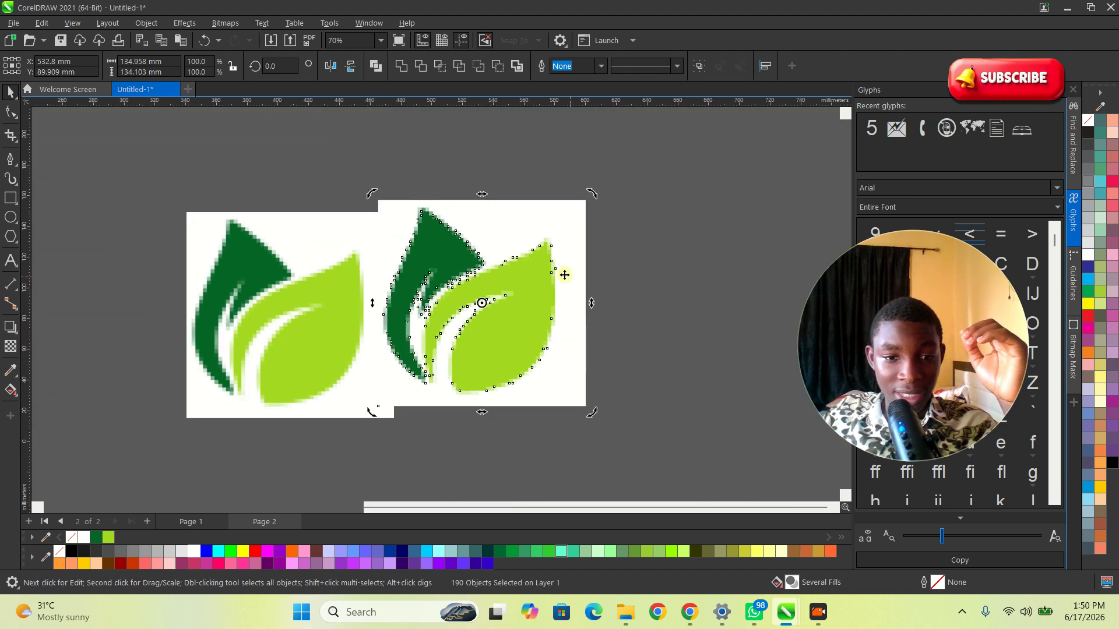
pyautogui.moveTo(442, 256)
pyautogui.mouseDown()
pyautogui.moveTo(559, 260)
pyautogui.moveTo(516, 264)
pyautogui.mouseUp()
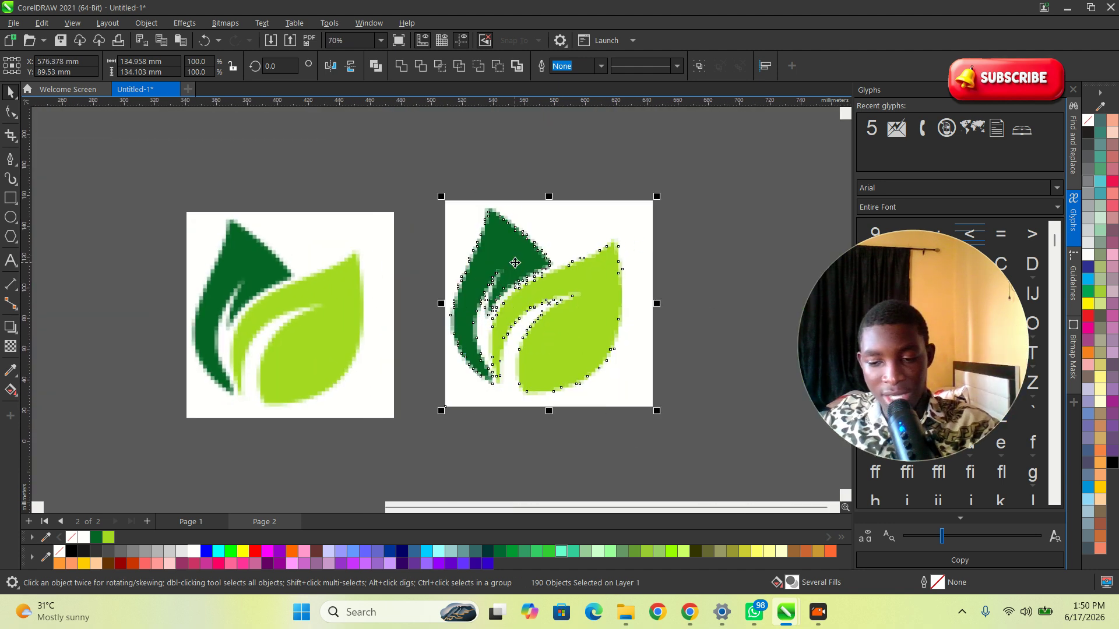
# Step: Delete the quick-traced result and select the original leaf bitmap
pyautogui.press('Delete')
pyautogui.click(308, 274)
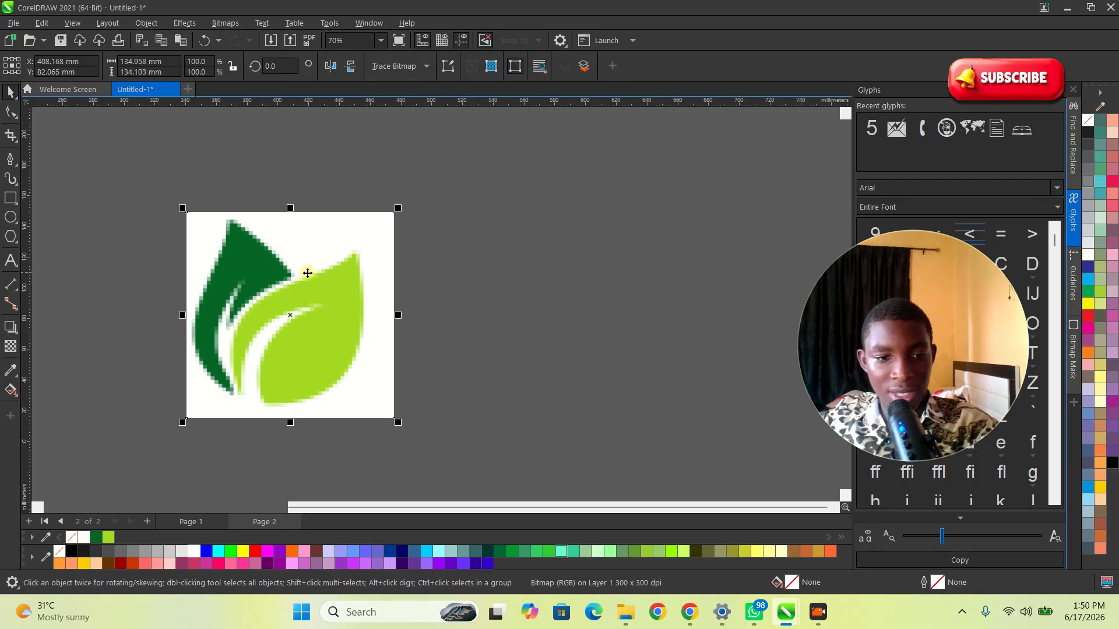
# Step: Try a PowerTRACE of the bitmap with Centerline trace type, and undo the traced result
pyautogui.click(428, 69)
pyautogui.moveTo(461, 120)
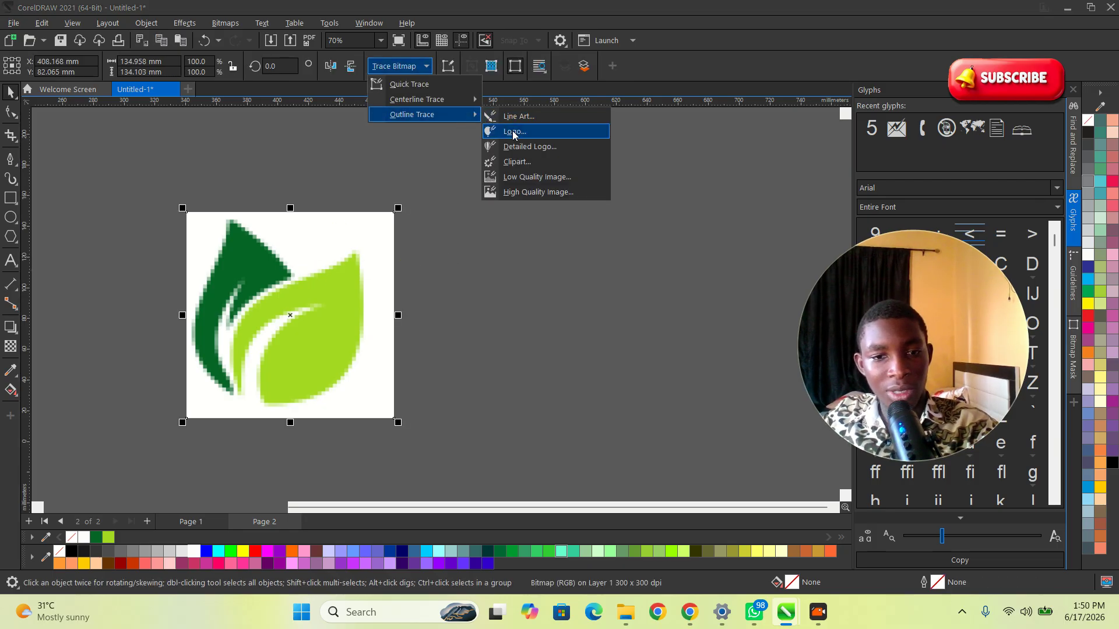
pyautogui.click(528, 182)
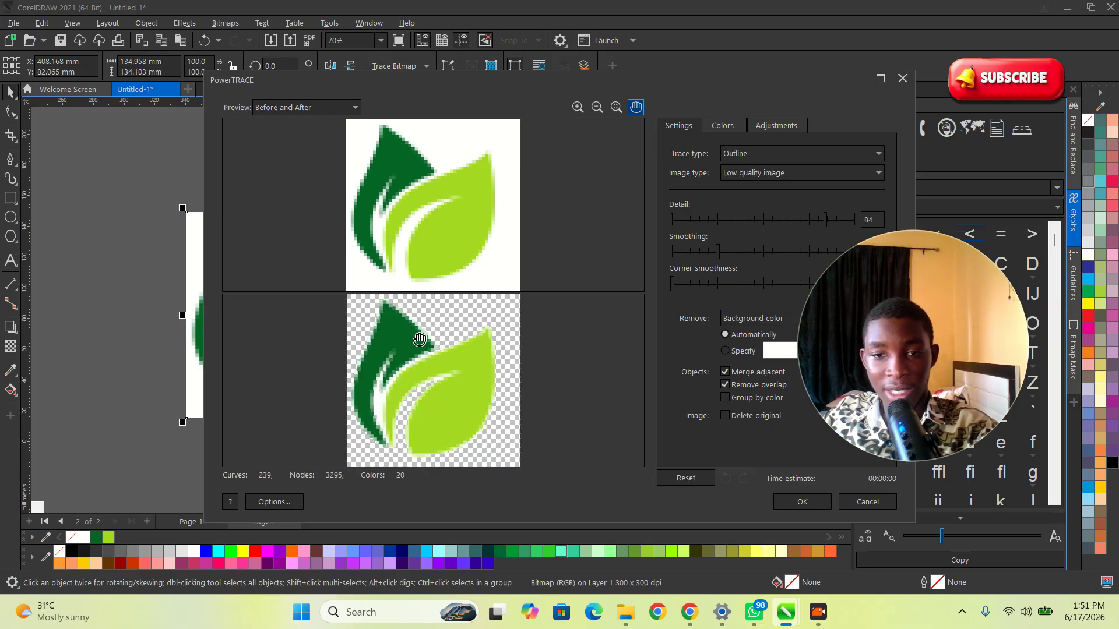
pyautogui.click(788, 160)
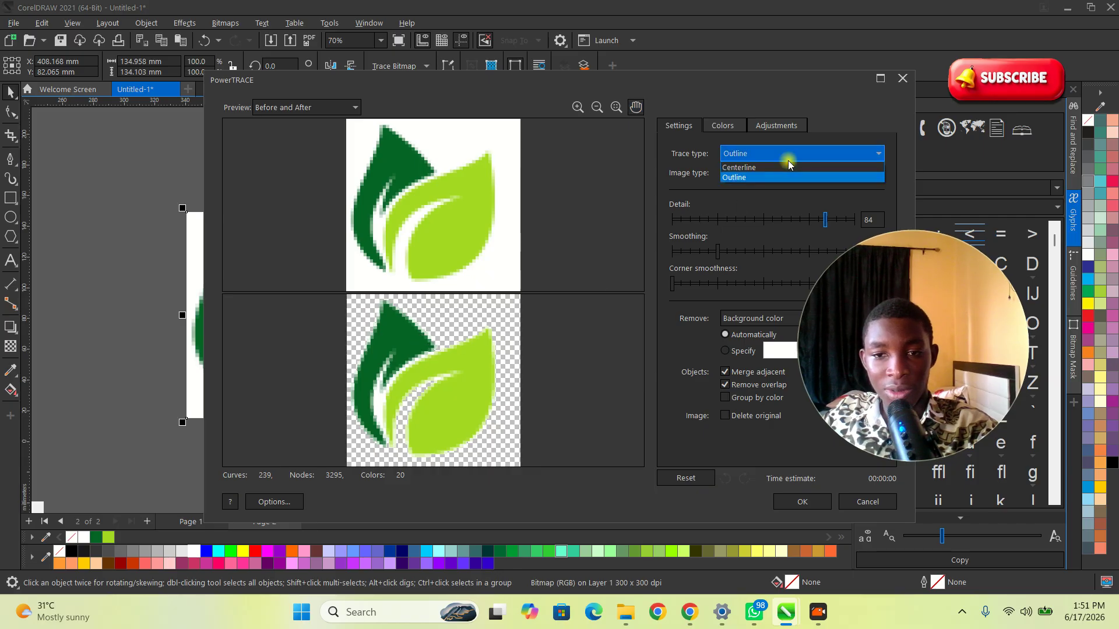
pyautogui.click(754, 167)
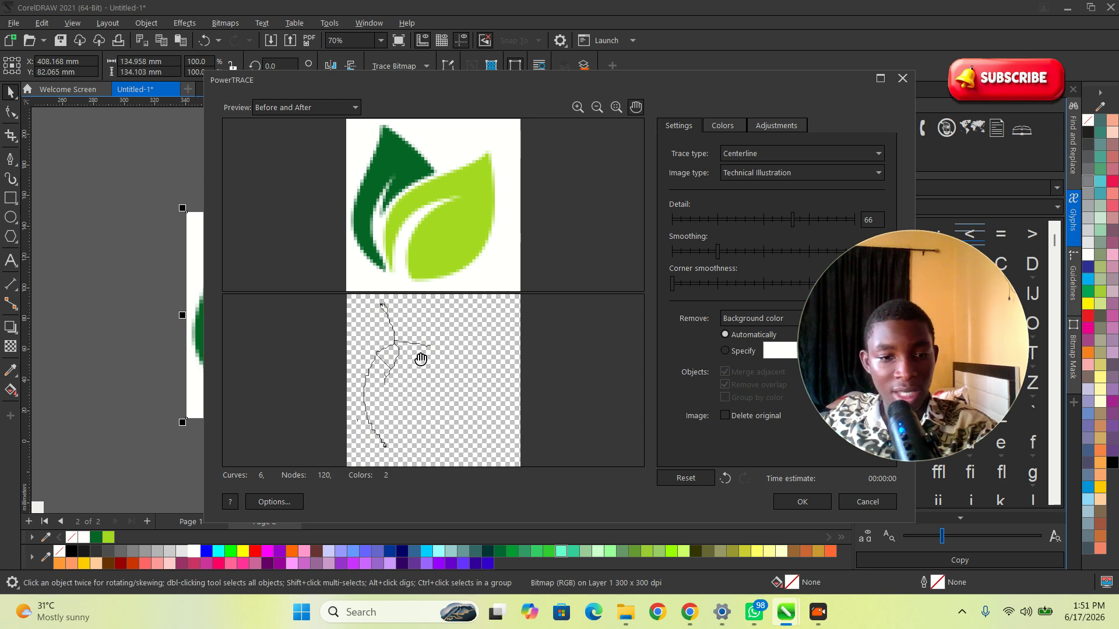
pyautogui.moveTo(499, 90); pyautogui.dragTo(331, 41)
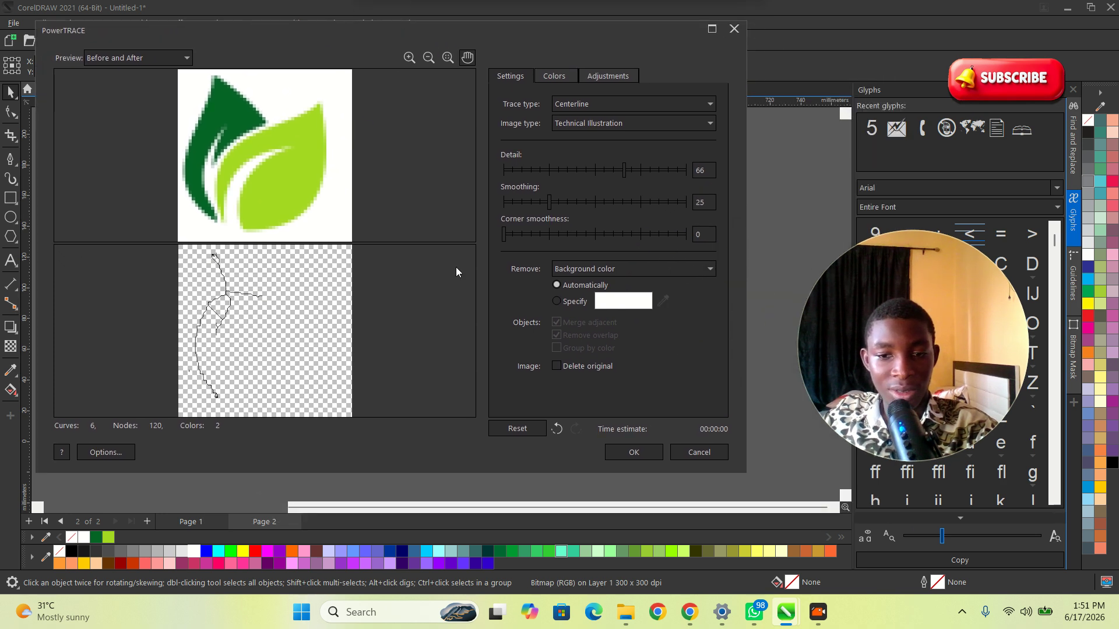
pyautogui.click(631, 452)
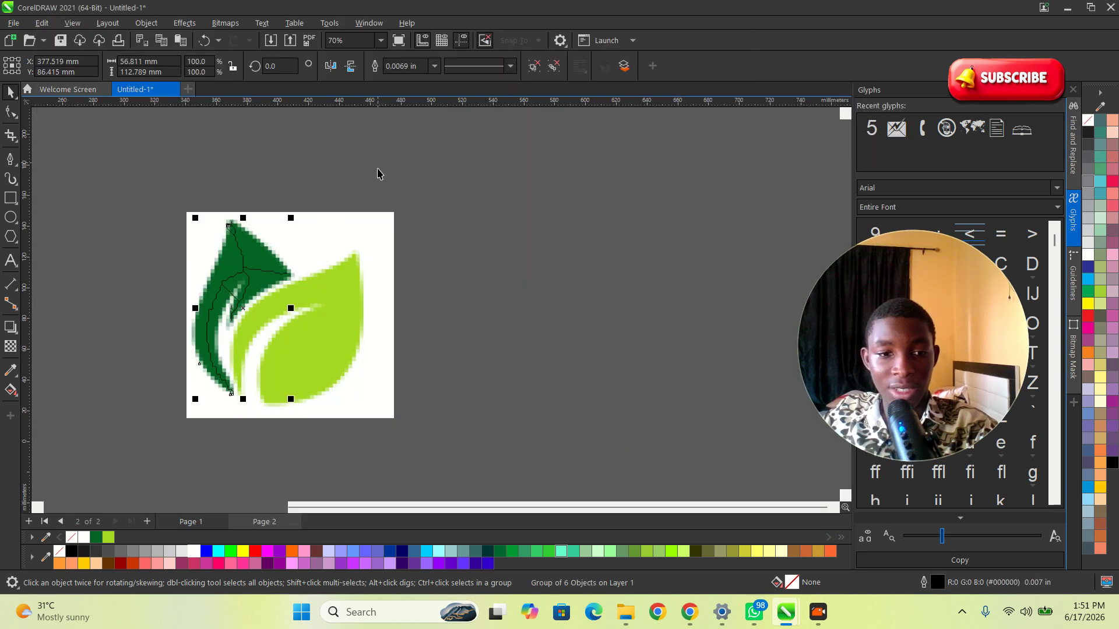
pyautogui.hotkey('ctrl', 'z')
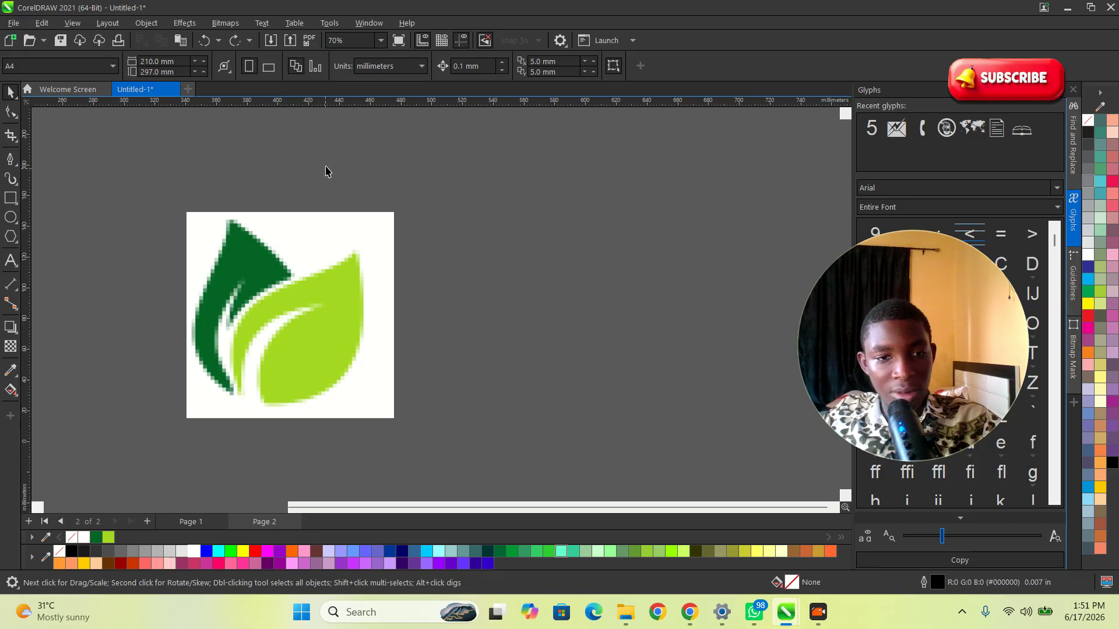
# Step: Trace the bitmap with Outline Trace using the Clipart preset and move the result beside the original
pyautogui.click(345, 289)
pyautogui.click(426, 66)
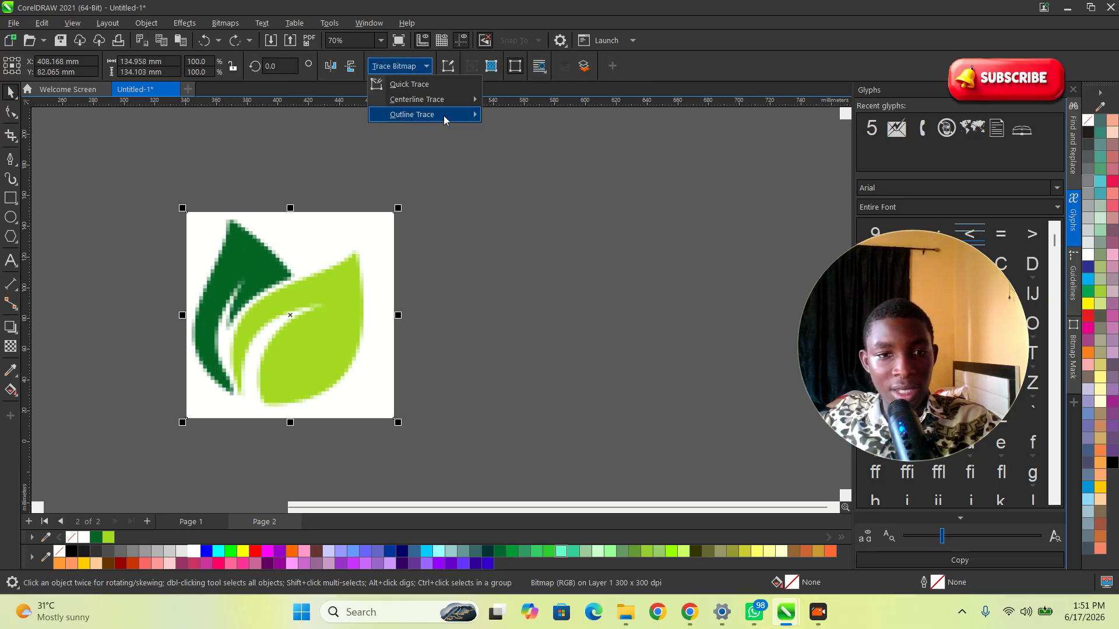
pyautogui.moveTo(445, 116)
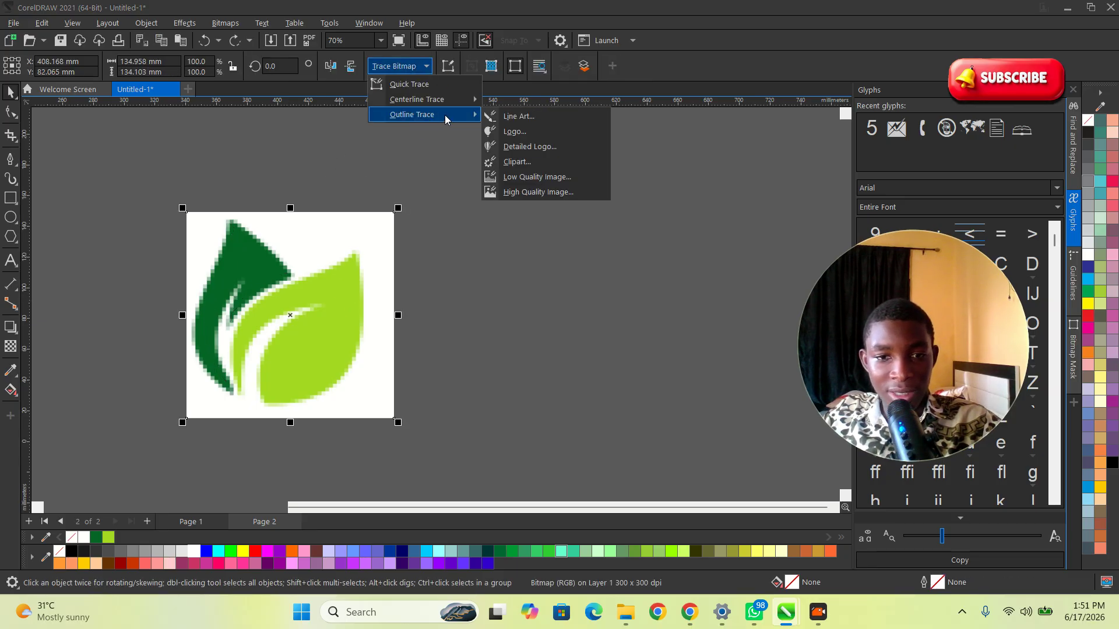
pyautogui.click(530, 164)
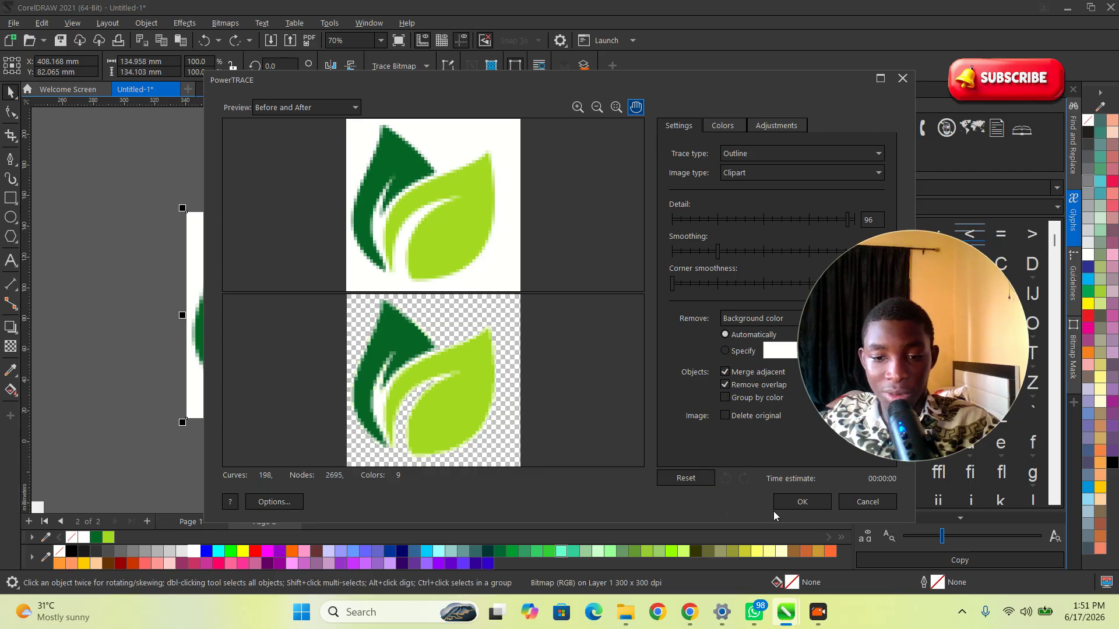
pyautogui.click(800, 501)
pyautogui.scroll(-1, 443, 385)
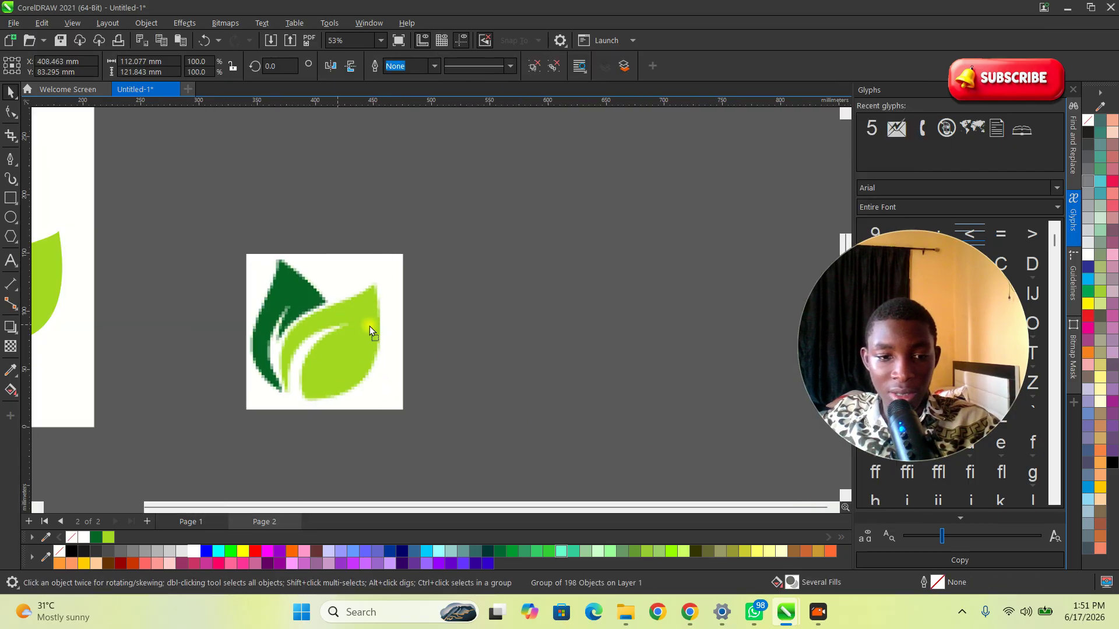
pyautogui.moveTo(369, 329); pyautogui.dragTo(607, 339)
# Step: Zoom in to inspect the Clipart trace's edges, then delete that traced result
pyautogui.scroll(7, 607, 339)
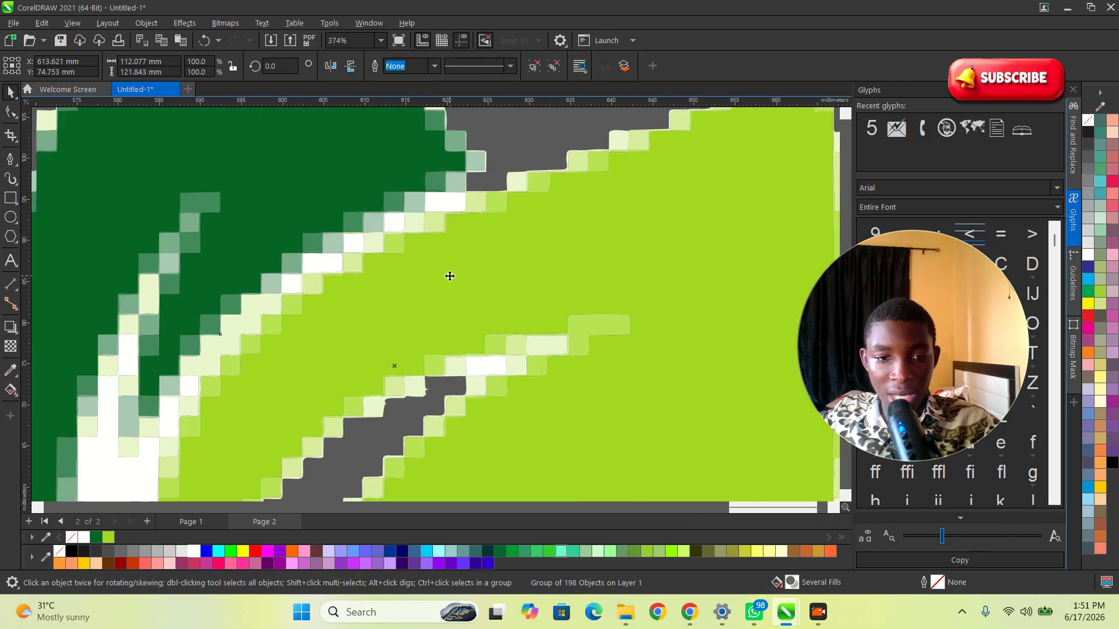
pyautogui.scroll(-10, 574, 262)
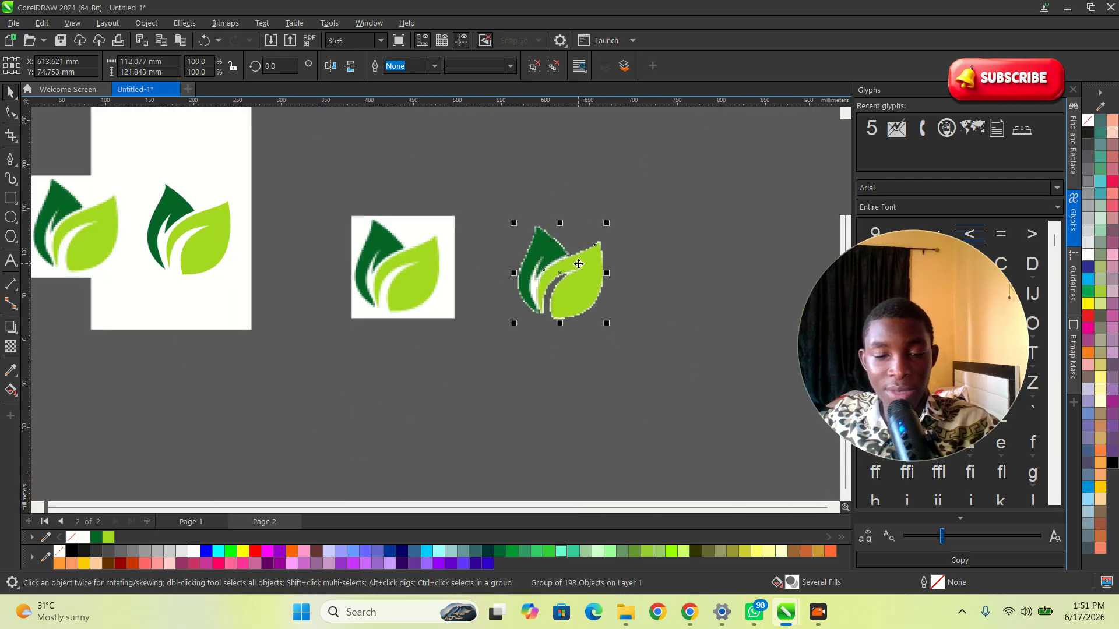
pyautogui.press('Delete')
# Step: Zoom in and out to compare the original raster logo with the hand-traced vector leaves
pyautogui.scroll(-2, 461, 331)
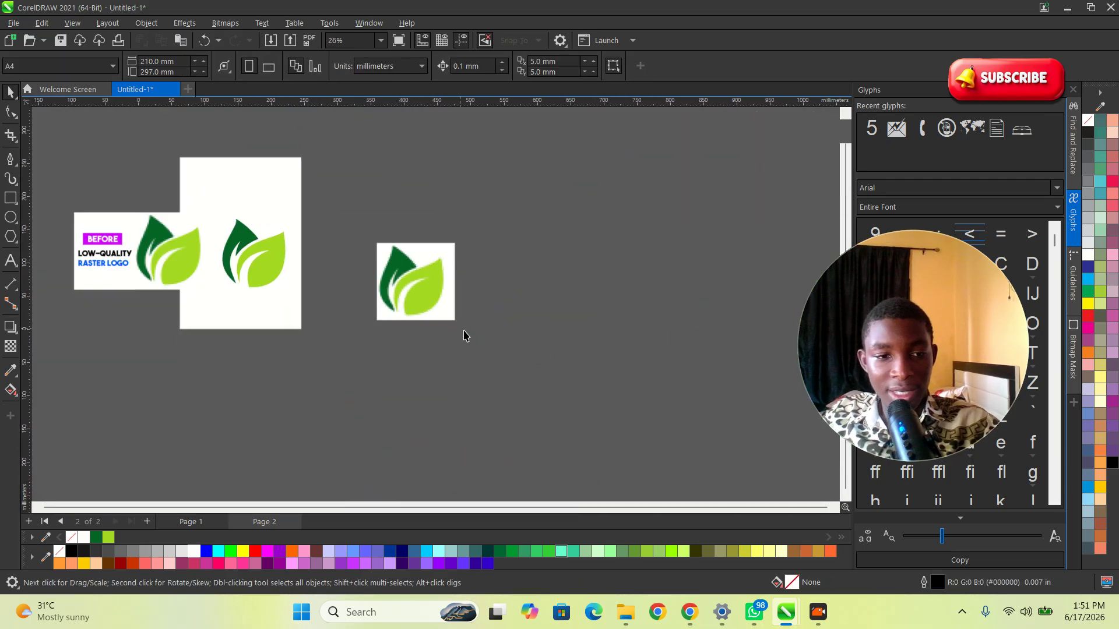
pyautogui.scroll(3, 291, 291)
pyautogui.scroll(3, 116, 272)
pyautogui.scroll(-3, 450, 250)
pyautogui.scroll(2, 504, 261)
pyautogui.scroll(-2, 572, 282)
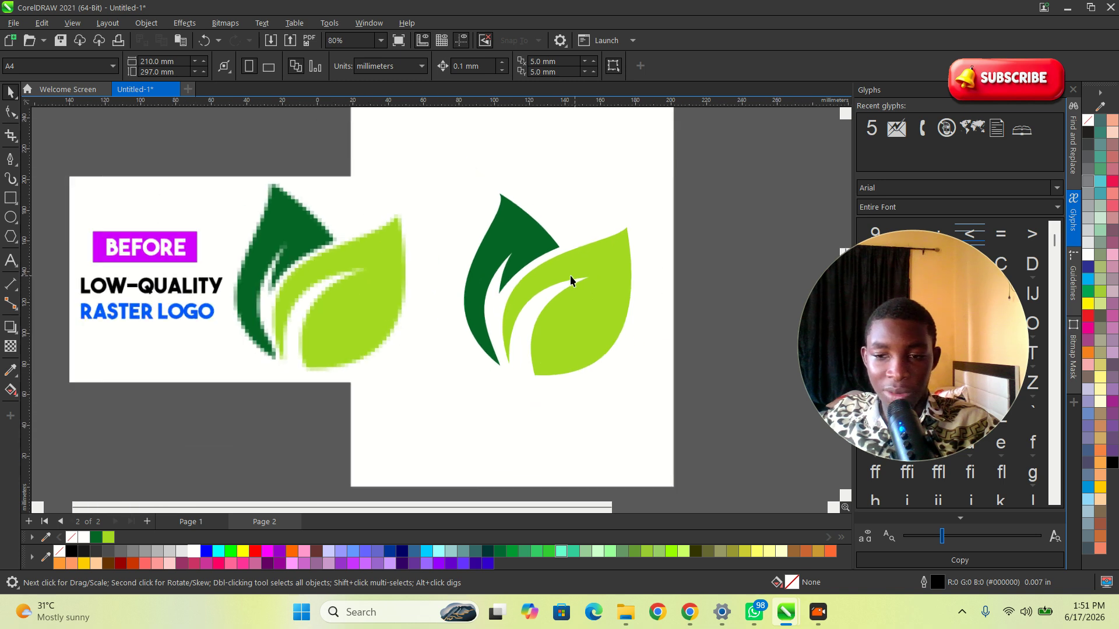
pyautogui.scroll(-1, 408, 303)
pyautogui.scroll(-2, 565, 317)
pyautogui.scroll(-2, 686, 352)
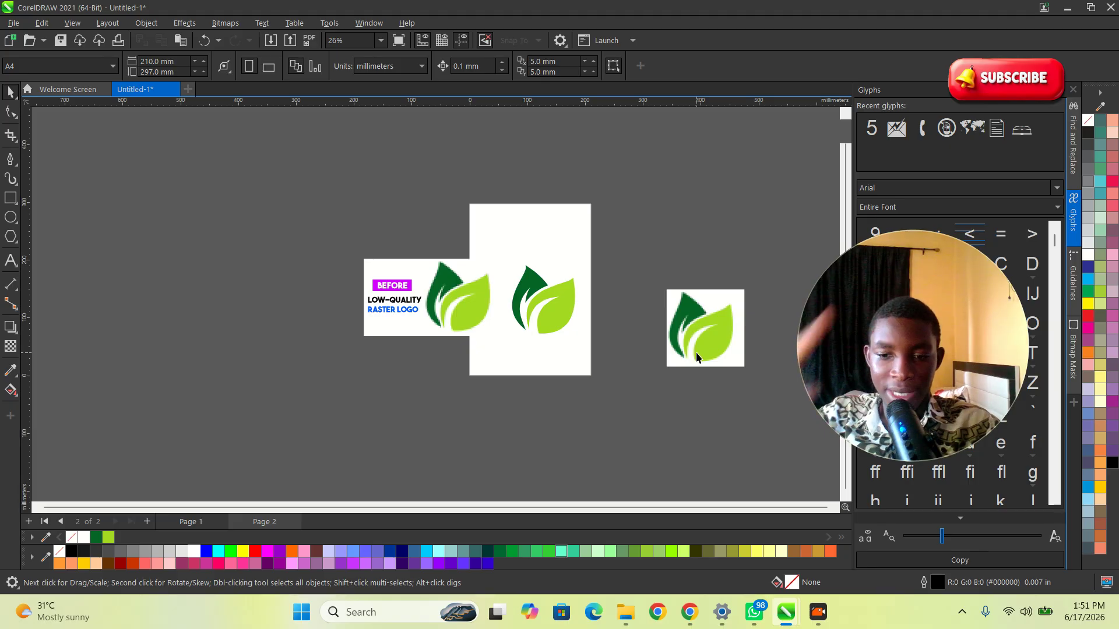
pyautogui.click(653, 522)
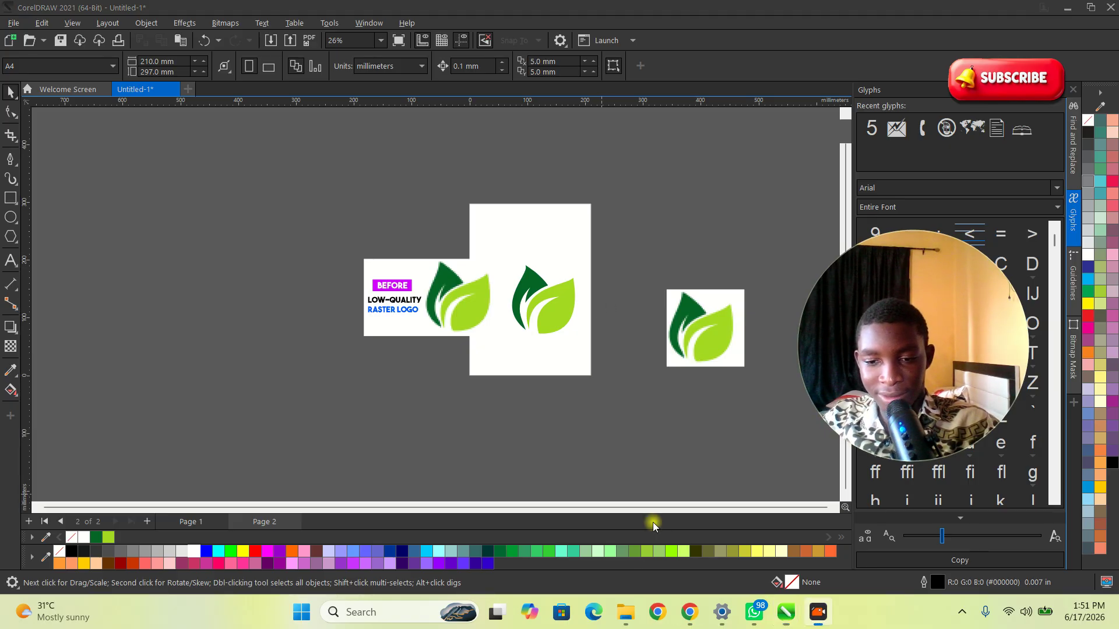